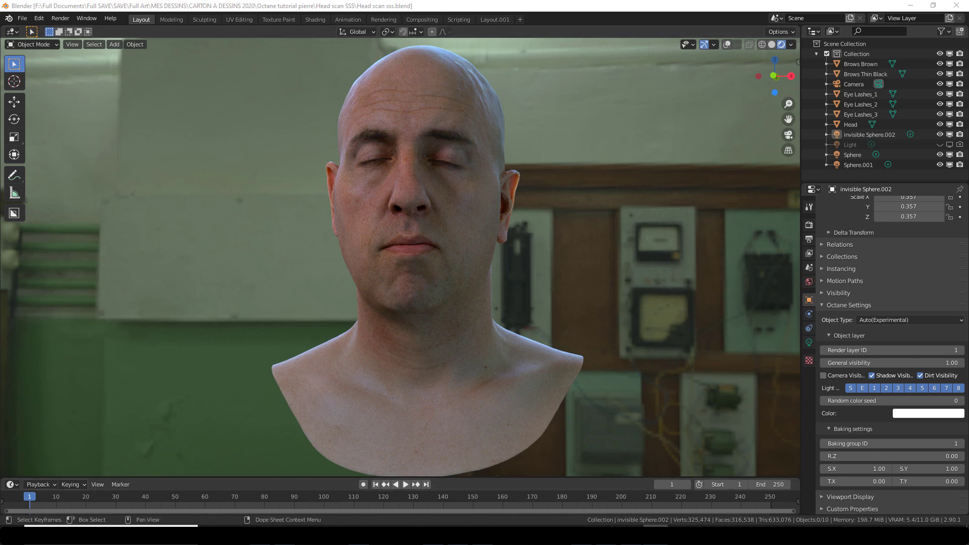
# Step: Bring up the 3D Scan Store Free 3D Head Model page and scroll toward its download form
pyautogui.moveTo(284, 536)
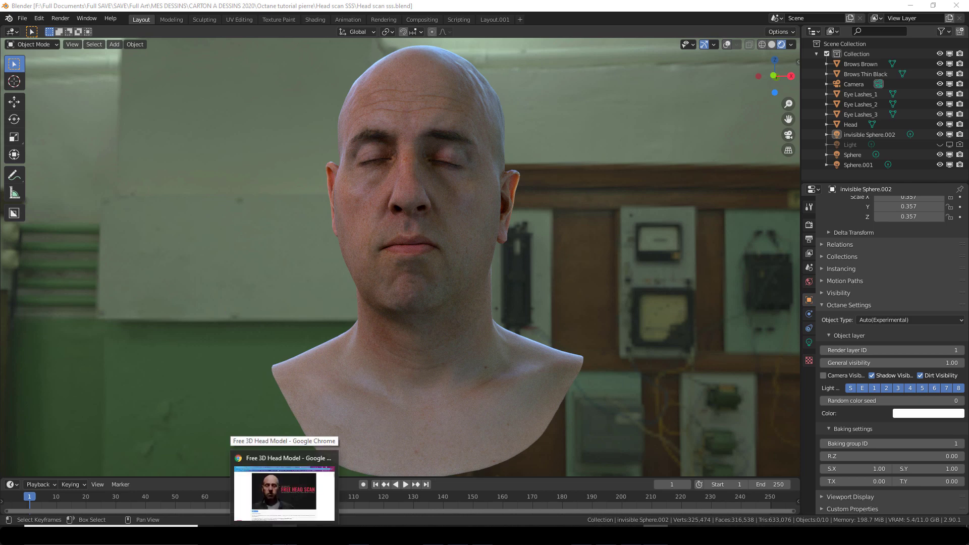
pyautogui.click(284, 492)
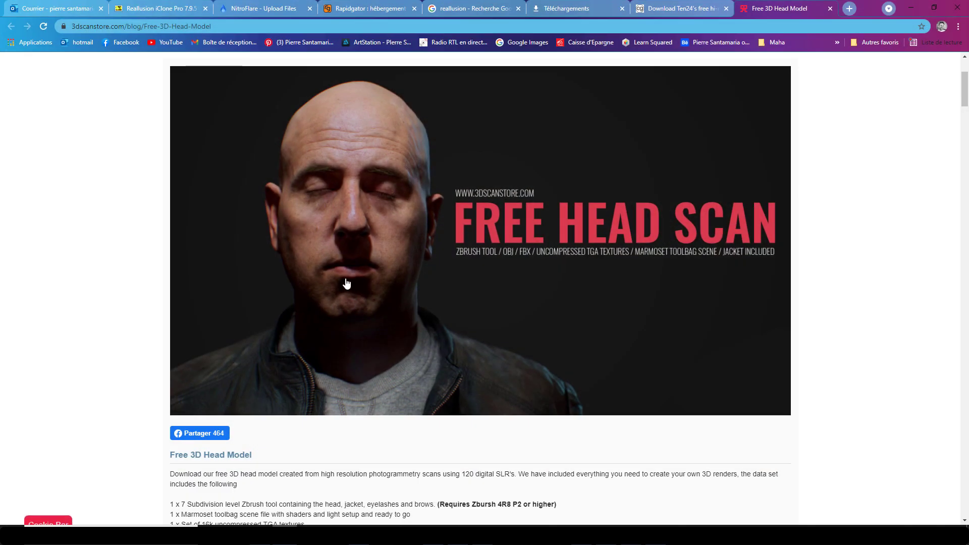
pyautogui.scroll(3, 344, 277)
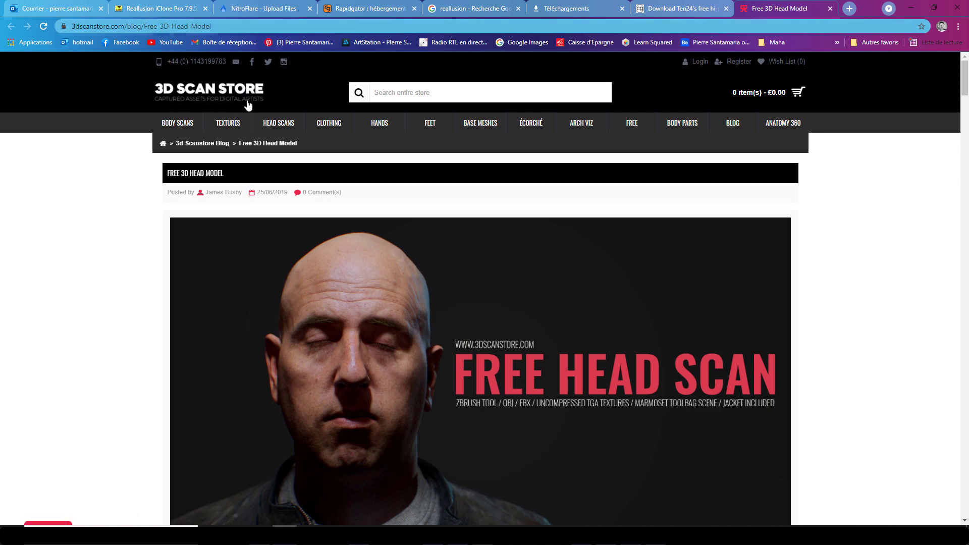
pyautogui.scroll(-10, 378, 400)
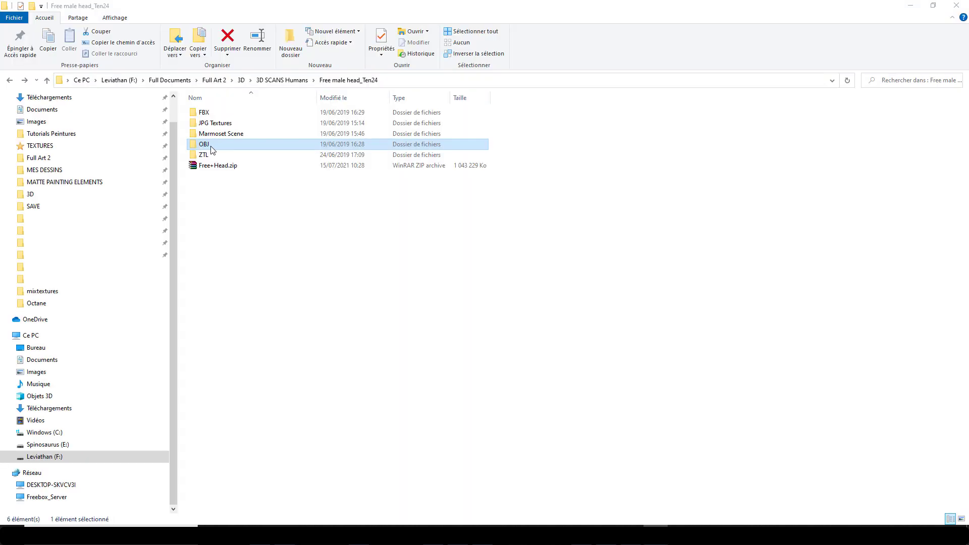
# Step: Open the scan's OBJ > Head folder with the head, brow and eyelash OBJs, then return to Blender
pyautogui.doubleClick(205, 145)
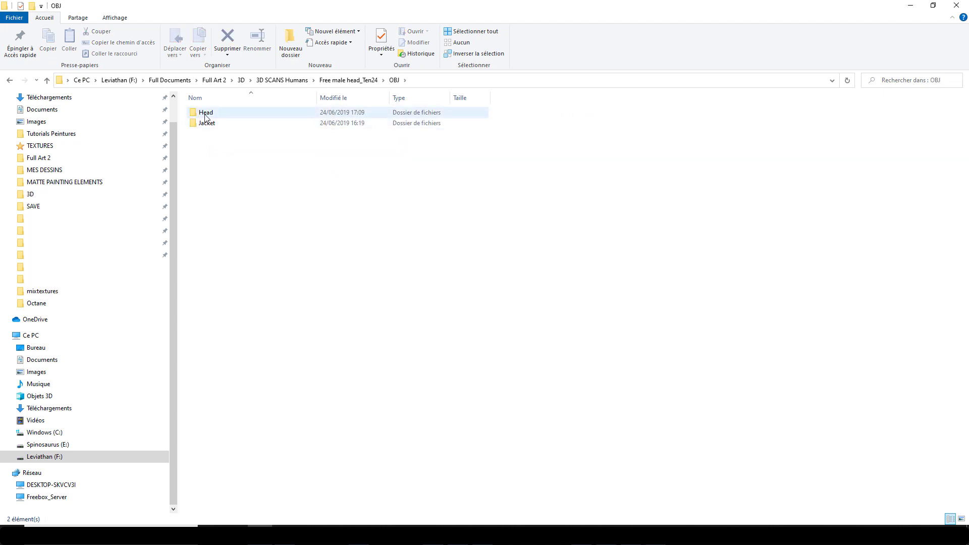
pyautogui.doubleClick(206, 113)
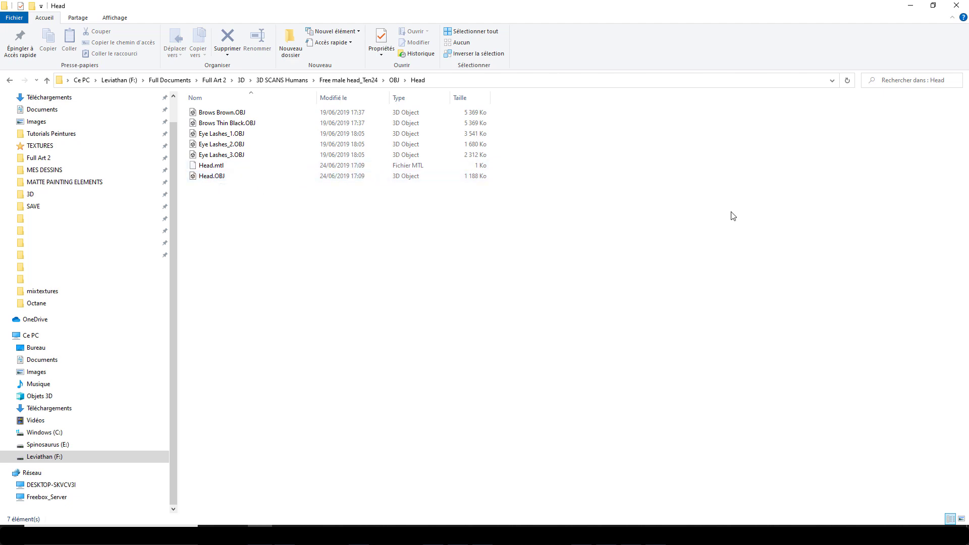
pyautogui.click(655, 535)
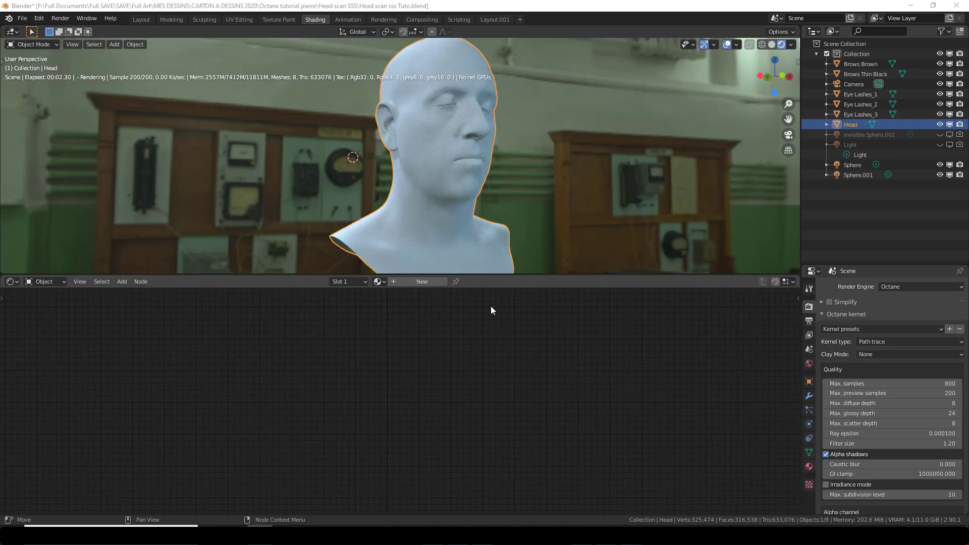
# Step: Create the new head material Material.003 and add Colour_8k.jpg as an image node
pyautogui.click(426, 282)
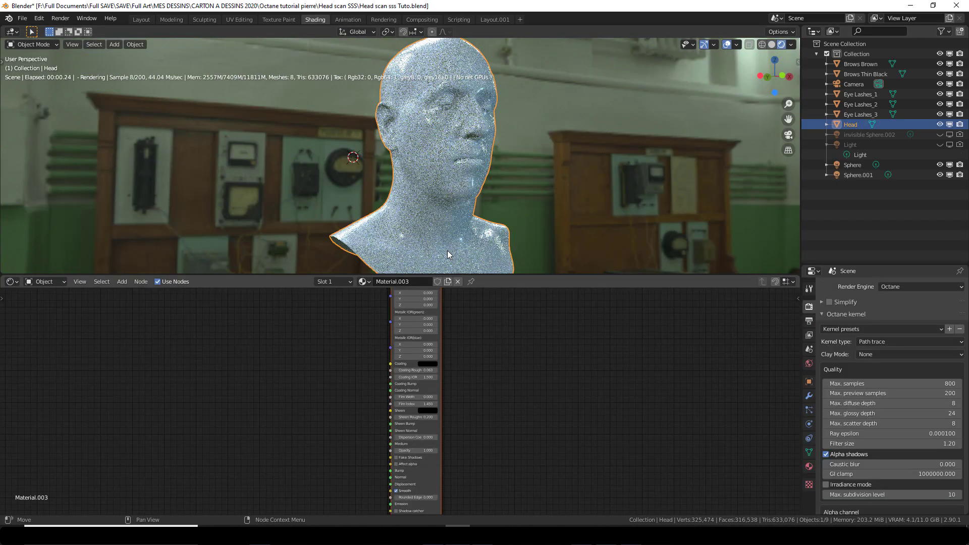
pyautogui.moveTo(503, 375); pyautogui.dragTo(636, 403, button='middle')
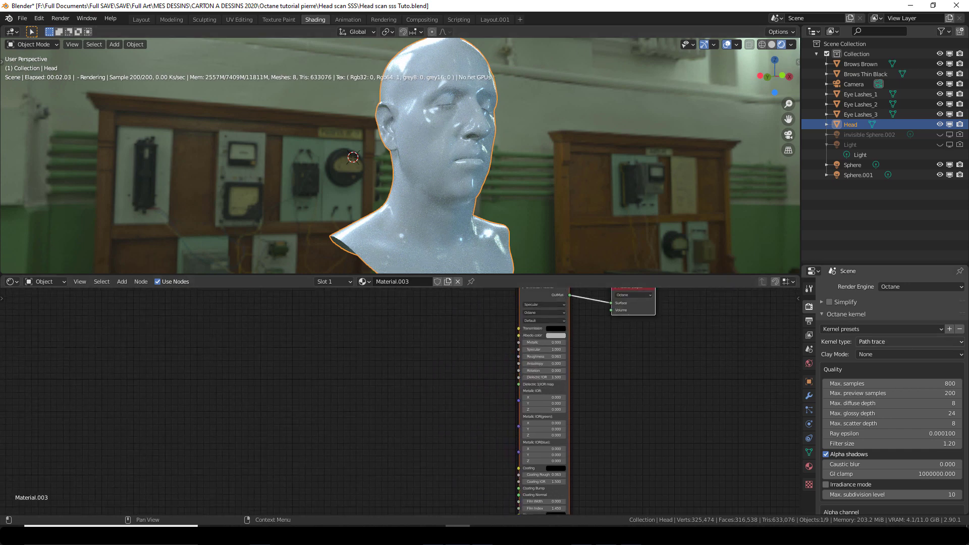
pyautogui.hotkey('alt', 'Tab')
pyautogui.moveTo(645, 157); pyautogui.dragTo(120, 125)
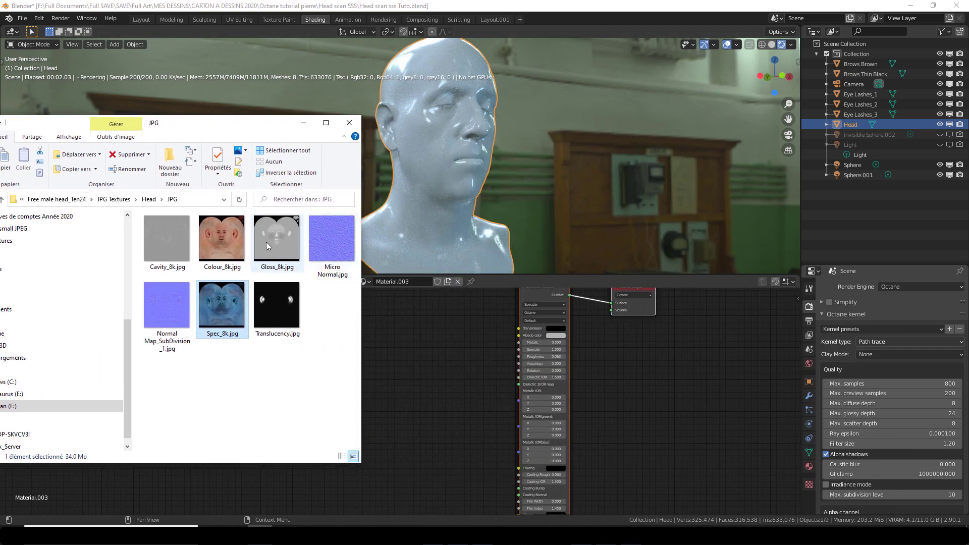
pyautogui.click(228, 272)
pyautogui.moveTo(371, 344); pyautogui.dragTo(386, 316)
# Step: Add Gloss_8k.jpg and Normal Map_SubDivision_1.jpg from the texture folder as image nodes
pyautogui.hotkey('alt', 'Tab')
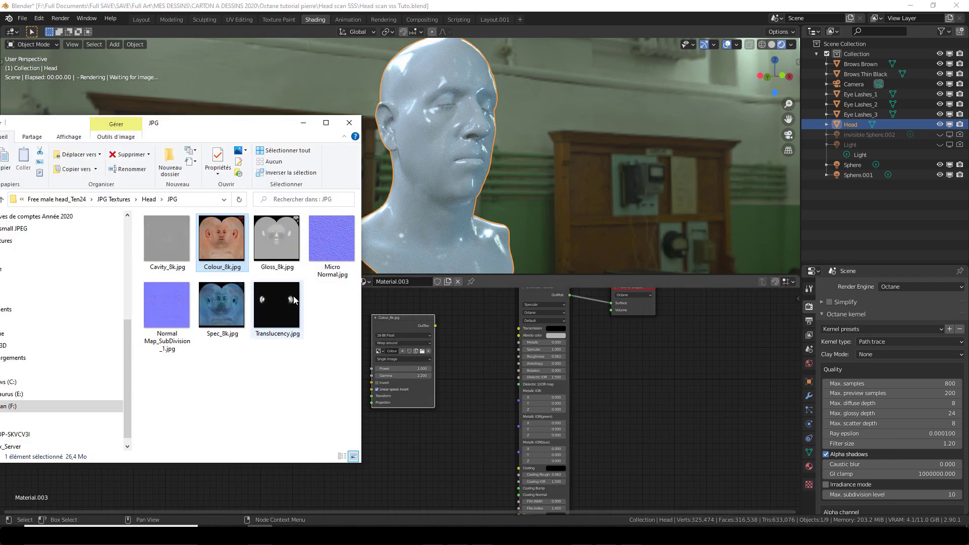
pyautogui.moveTo(289, 243); pyautogui.dragTo(405, 486)
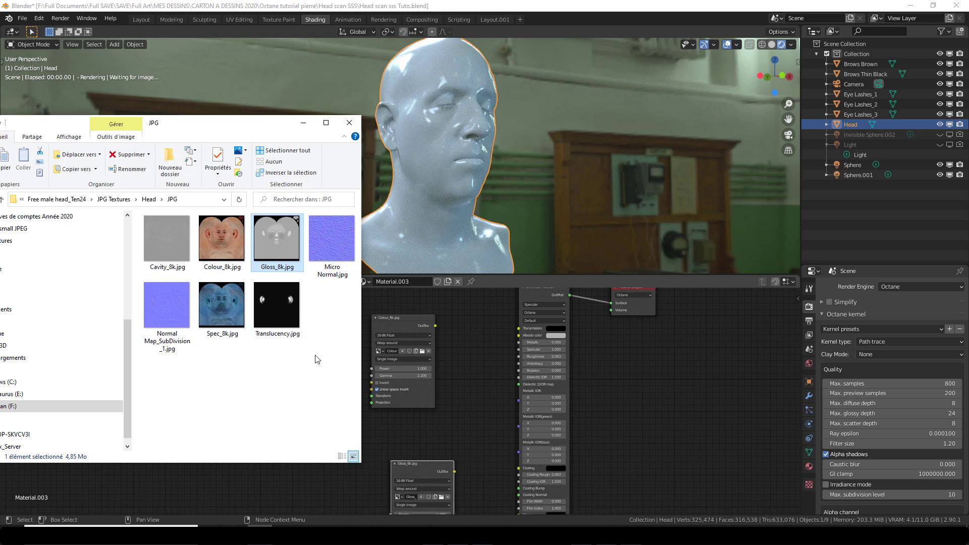
pyautogui.moveTo(186, 310); pyautogui.dragTo(465, 405)
pyautogui.moveTo(222, 308); pyautogui.dragTo(308, 491)
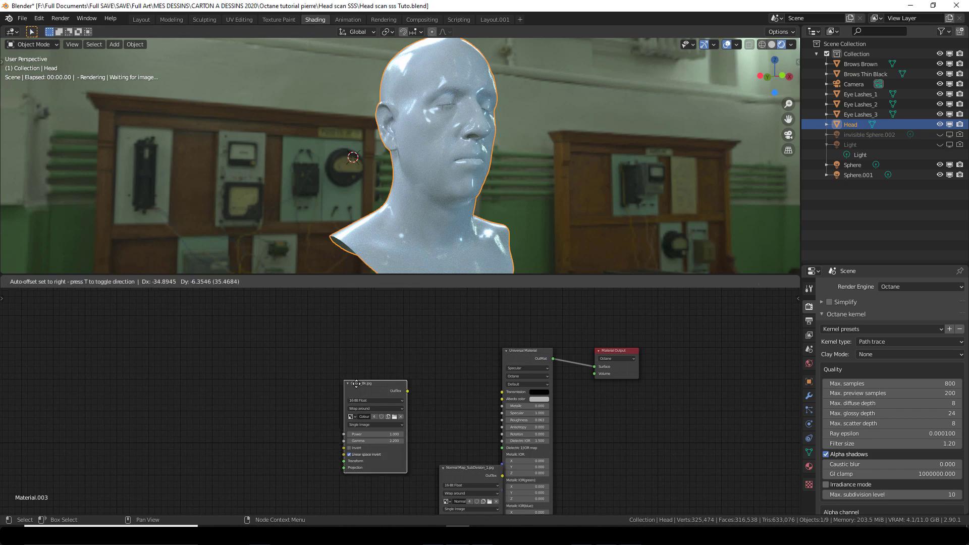
# Step: Arrange the Colour_8k.jpg and normal map nodes to the left of the material node
pyautogui.moveTo(399, 379); pyautogui.dragTo(233, 379)
pyautogui.moveTo(378, 461); pyautogui.dragTo(393, 348, button='middle')
pyautogui.click(457, 355)
pyautogui.moveTo(458, 356); pyautogui.dragTo(342, 334)
pyautogui.click(343, 334)
pyautogui.moveTo(387, 335); pyautogui.dragTo(384, 374, button='middle')
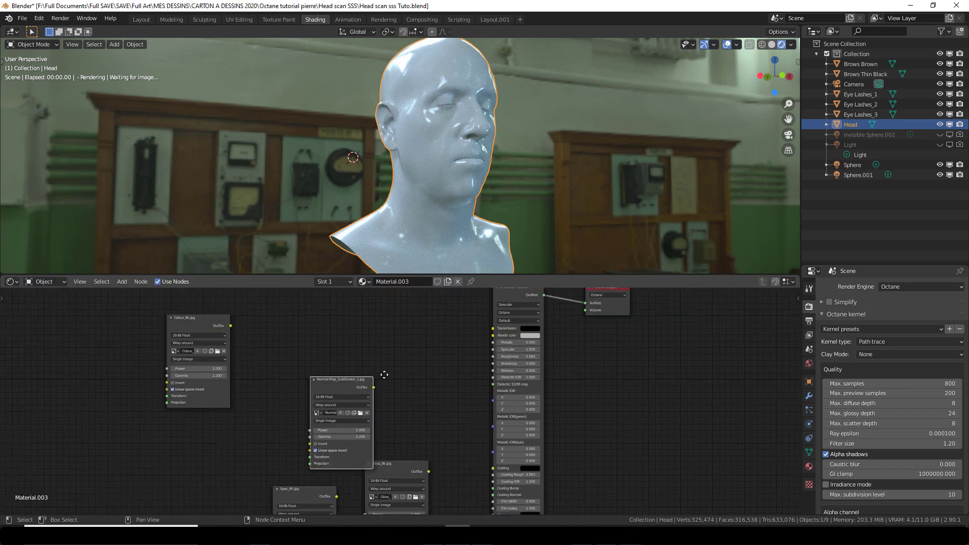
pyautogui.moveTo(339, 379); pyautogui.dragTo(318, 356)
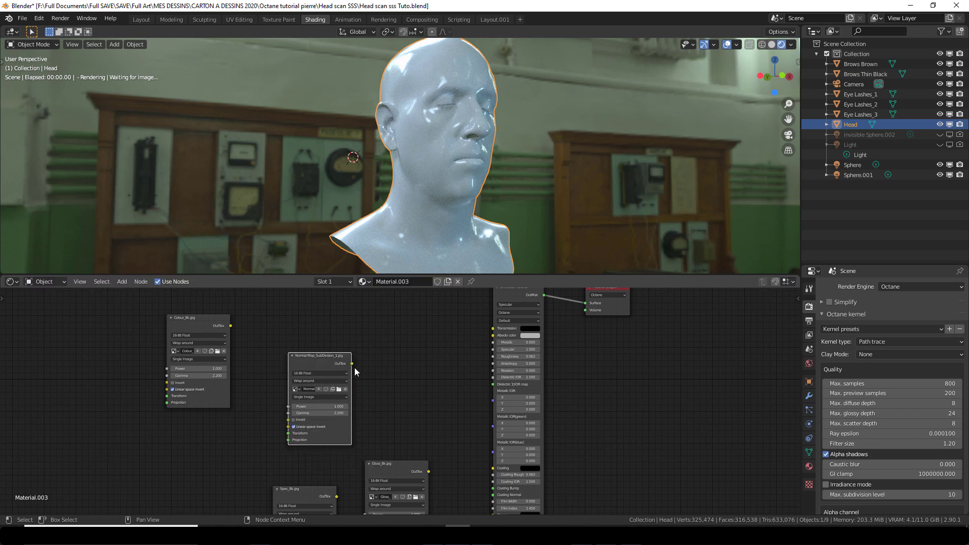
# Step: Connect Gloss_8k.jpg to Roughness and reposition the normal map node lower down
pyautogui.moveTo(406, 462); pyautogui.dragTo(493, 357)
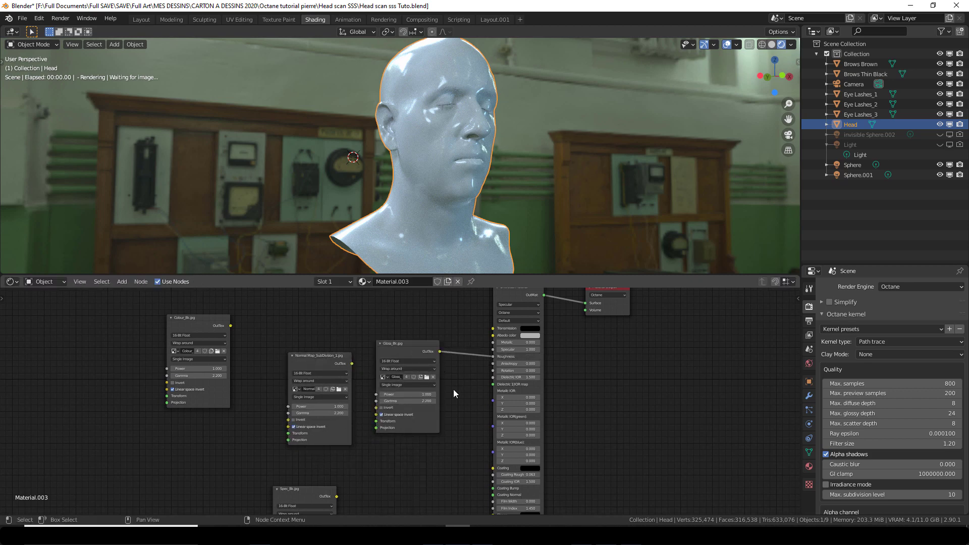
pyautogui.moveTo(325, 497); pyautogui.dragTo(492, 349)
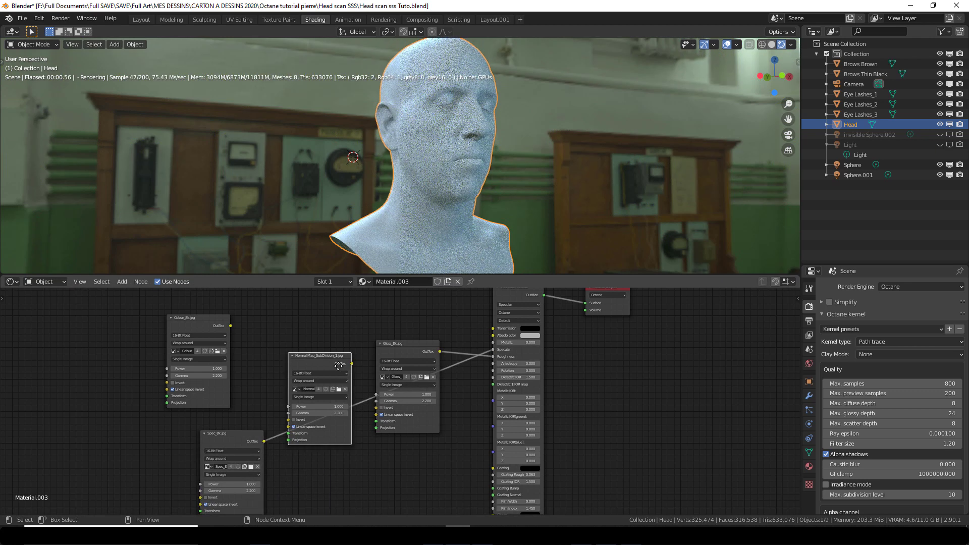
pyautogui.moveTo(318, 355); pyautogui.dragTo(318, 461)
pyautogui.moveTo(407, 471); pyautogui.dragTo(402, 338, button='middle')
pyautogui.moveTo(342, 336); pyautogui.dragTo(487, 449)
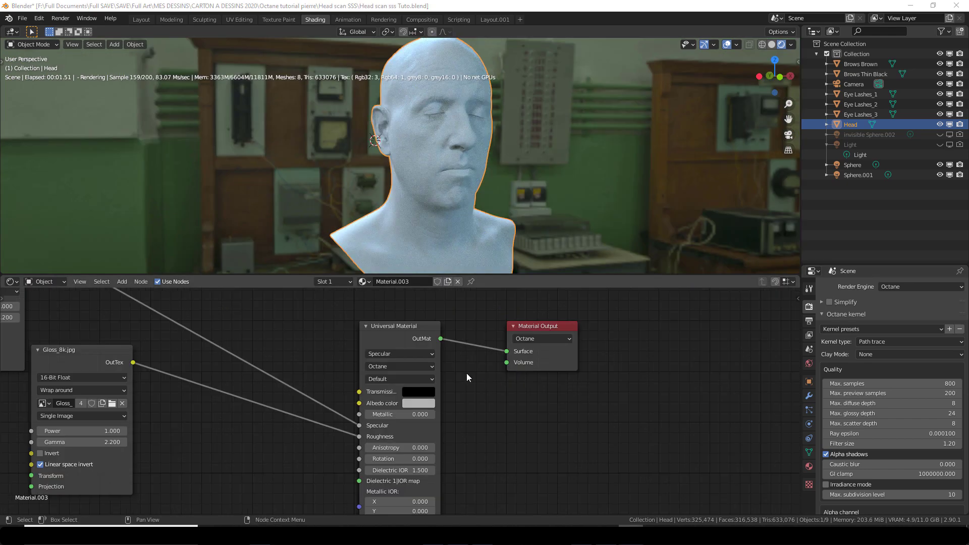
# Step: Change the Universal Material type to Diffuse
pyautogui.moveTo(444, 377); pyautogui.dragTo(475, 364, button='middle')
pyautogui.click(441, 343)
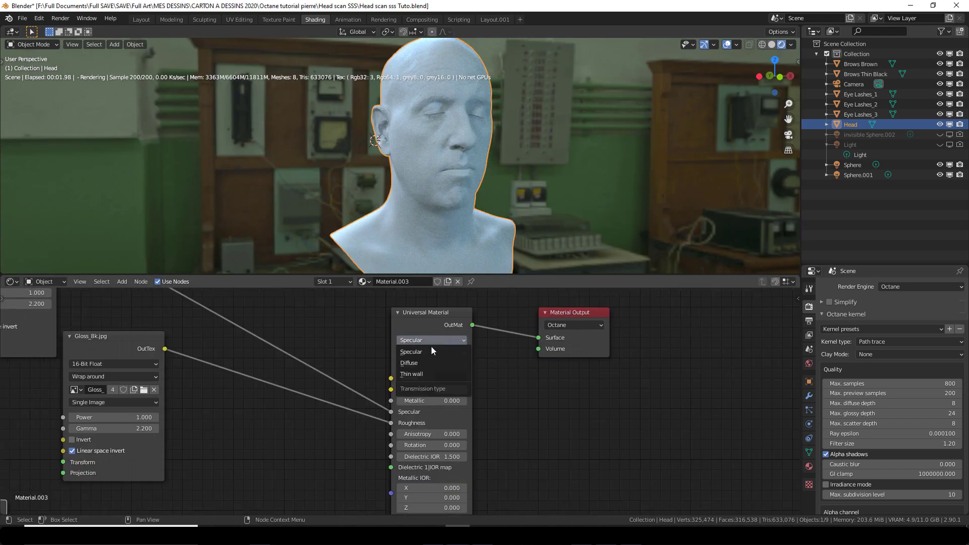
pyautogui.click(427, 361)
pyautogui.moveTo(493, 410); pyautogui.dragTo(505, 401, button='middle')
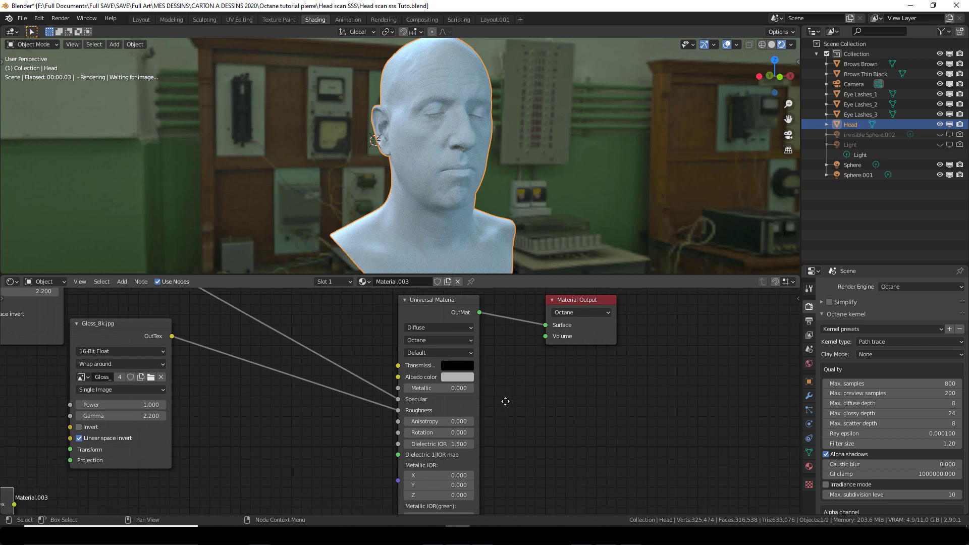
# Step: Set the Transmission colour to white and the Albedo colour to black
pyautogui.click(453, 368)
pyautogui.click(455, 366)
pyautogui.moveTo(528, 289); pyautogui.dragTo(528, 238)
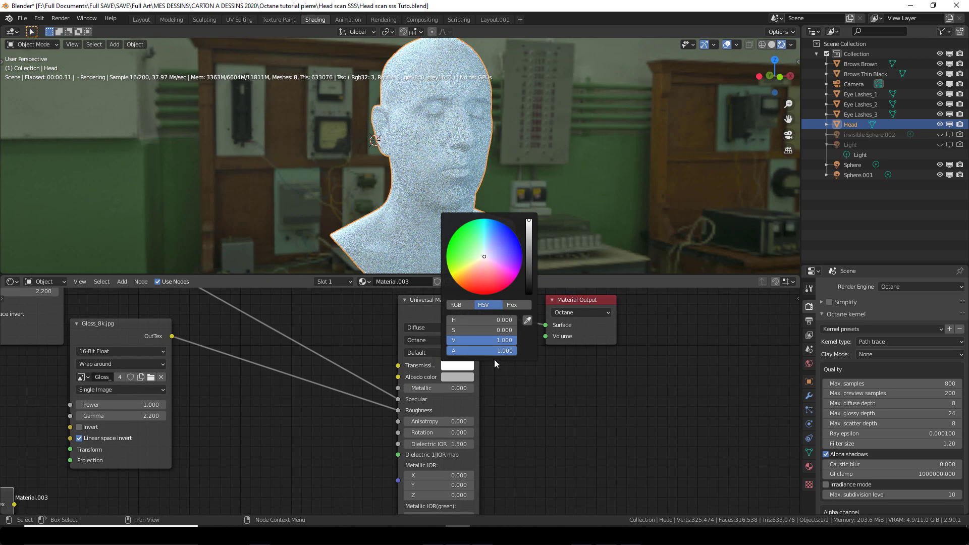
pyautogui.click(449, 377)
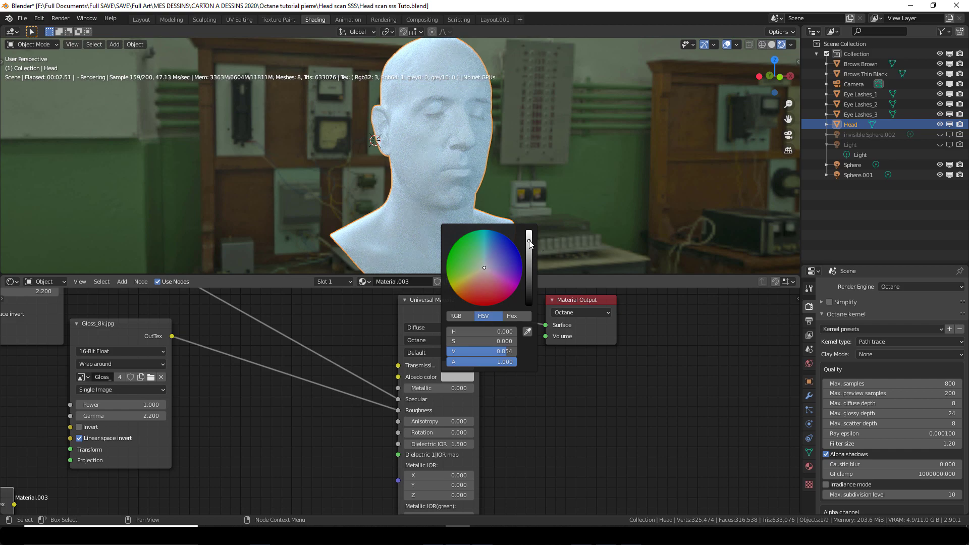
pyautogui.moveTo(529, 241); pyautogui.dragTo(529, 303)
pyautogui.moveTo(479, 172); pyautogui.dragTo(629, 202, button='middle')
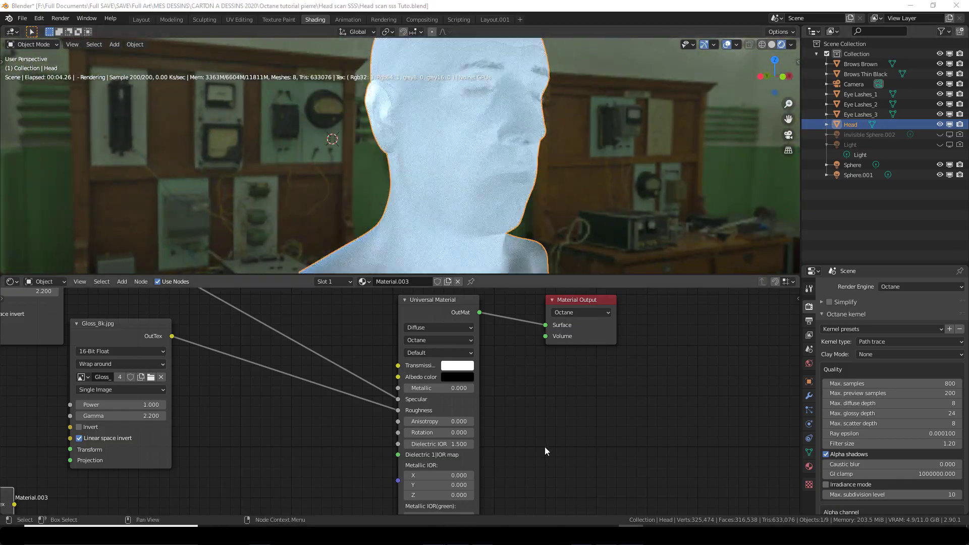
# Step: Move the Colour_8k.jpg node lower to make room near the material's lower inputs
pyautogui.moveTo(524, 507)
pyautogui.mouseDown(button='middle')
pyautogui.moveTo(598, 420)
pyautogui.moveTo(637, 346)
pyautogui.mouseUp(button='middle')
pyautogui.moveTo(353, 467)
pyautogui.mouseDown(button='middle')
pyautogui.moveTo(413, 352)
pyautogui.moveTo(341, 429)
pyautogui.mouseUp(button='middle')
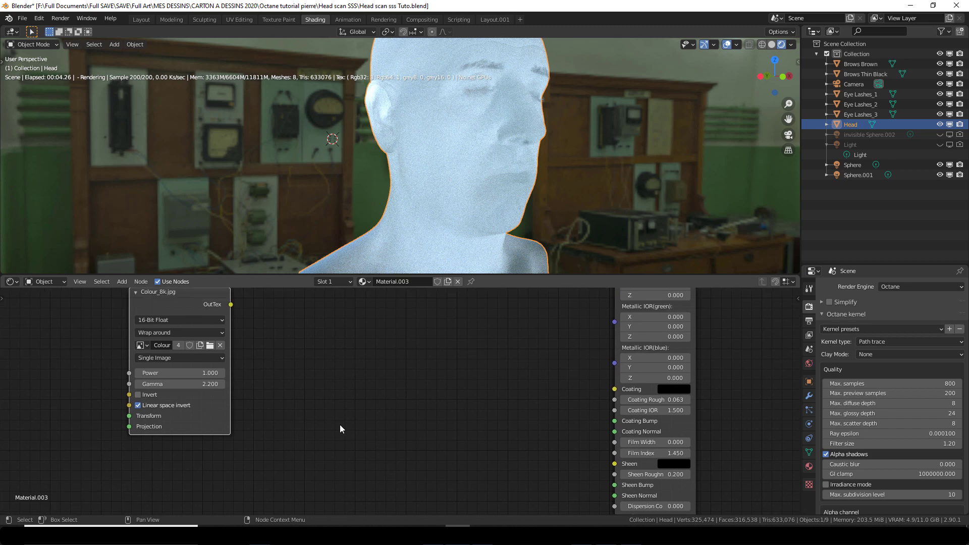
pyautogui.moveTo(285, 320); pyautogui.dragTo(305, 392, button='middle')
pyautogui.moveTo(225, 363); pyautogui.dragTo(229, 432)
pyautogui.moveTo(366, 461); pyautogui.dragTo(364, 377, button='middle')
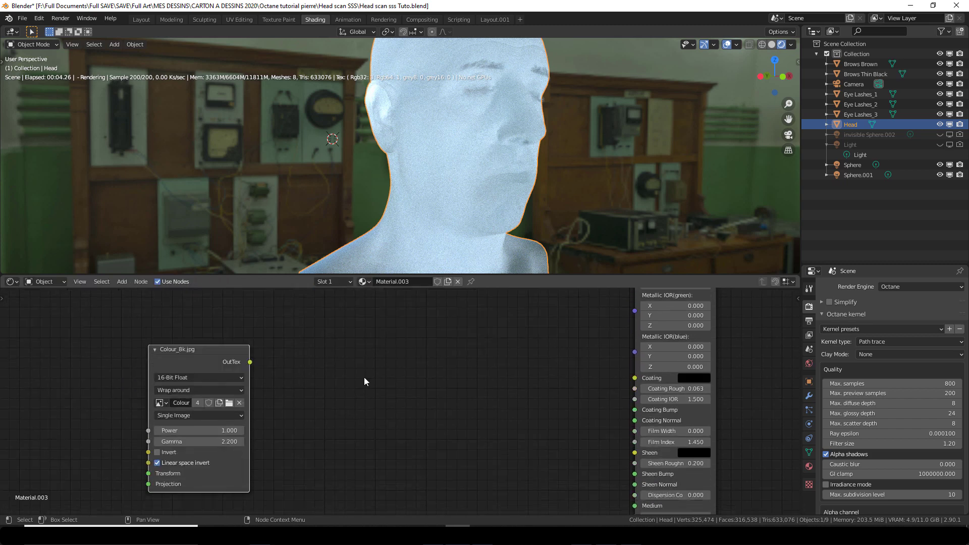
pyautogui.click(409, 420)
# Step: Add a RandomWalk Medium node and connect it to the material's Medium input
pyautogui.hotkey('shift', 'a')
pyautogui.click(381, 326)
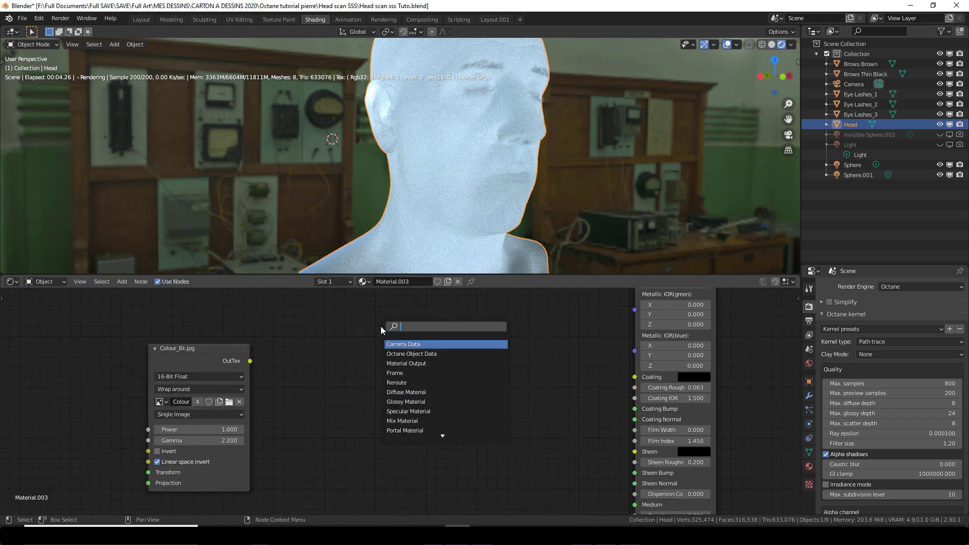
pyautogui.write('random')
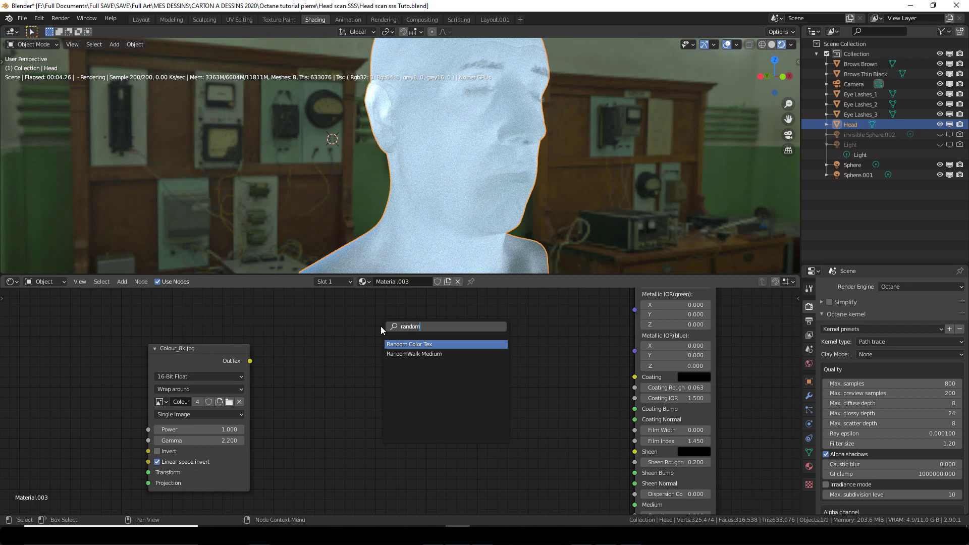
pyautogui.click(423, 353)
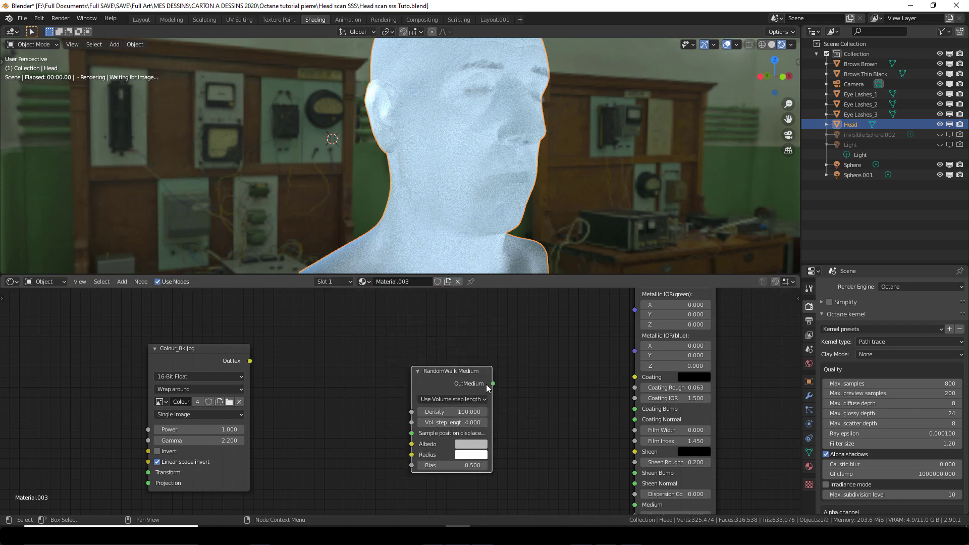
pyautogui.click(480, 412)
pyautogui.moveTo(537, 441); pyautogui.dragTo(508, 382, button='middle')
pyautogui.moveTo(449, 355); pyautogui.dragTo(447, 396)
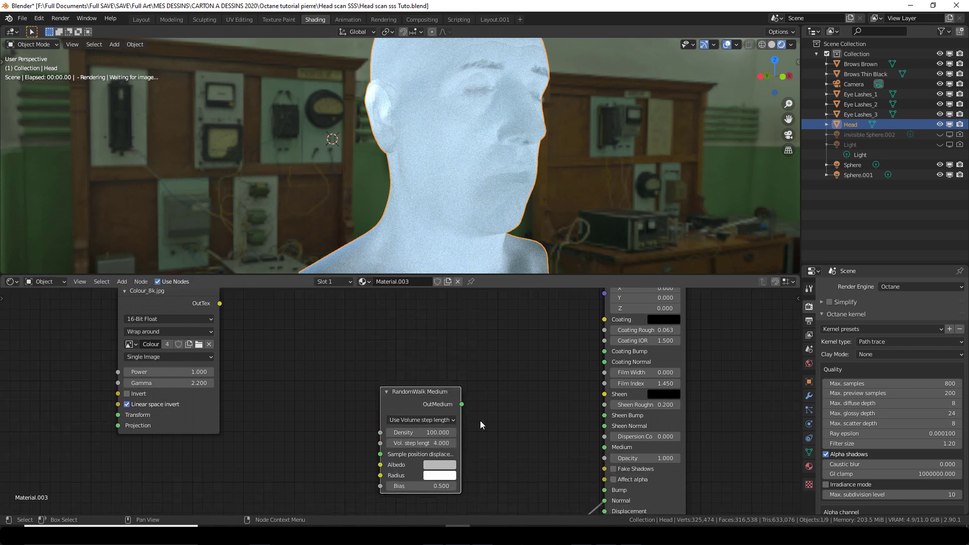
pyautogui.moveTo(478, 420); pyautogui.dragTo(458, 388, button='middle')
pyautogui.moveTo(442, 371); pyautogui.dragTo(585, 415)
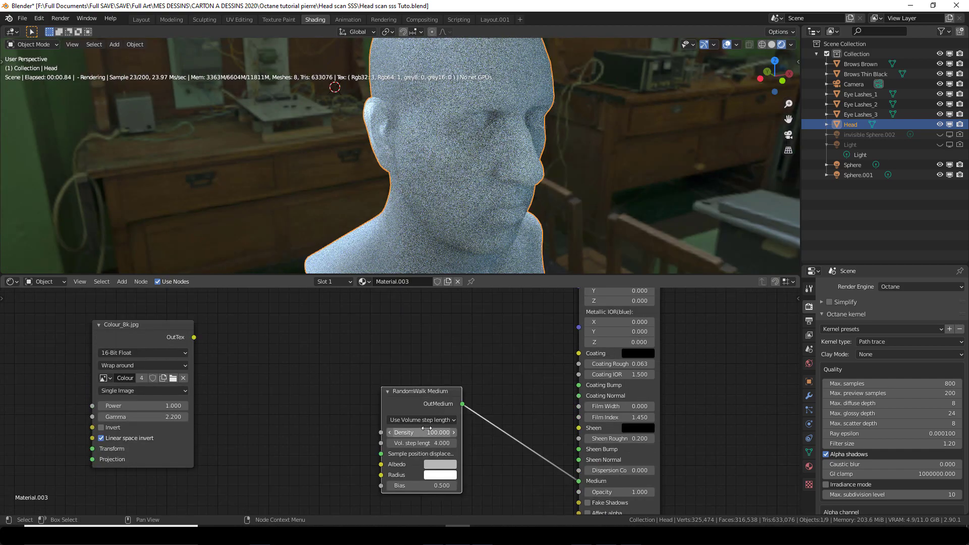
# Step: Link Colour_8k.jpg into the RandomWalk Medium's Albedo and check the face up close
pyautogui.moveTo(440, 177)
pyautogui.mouseDown(button='middle')
pyautogui.moveTo(444, 170)
pyautogui.moveTo(430, 173)
pyautogui.mouseUp(button='middle')
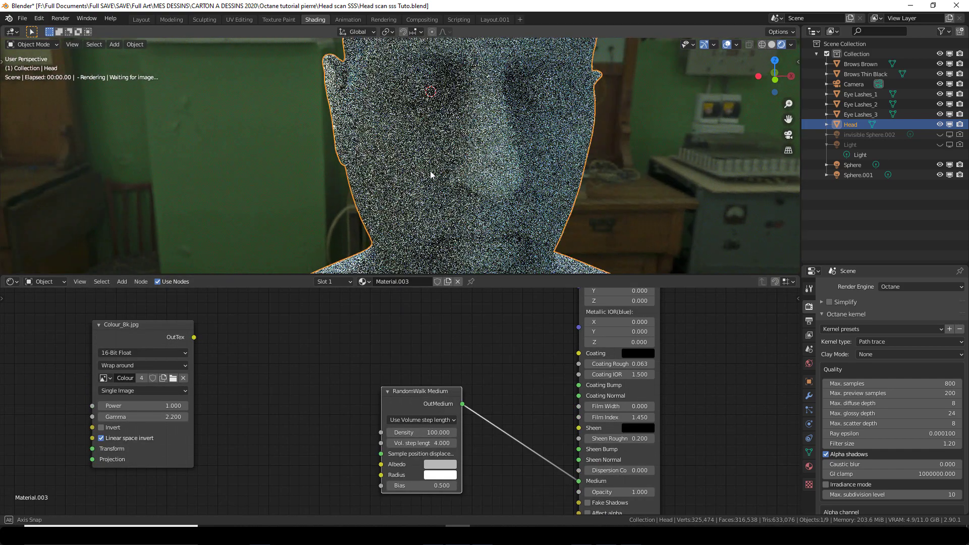
pyautogui.moveTo(157, 326); pyautogui.dragTo(137, 338)
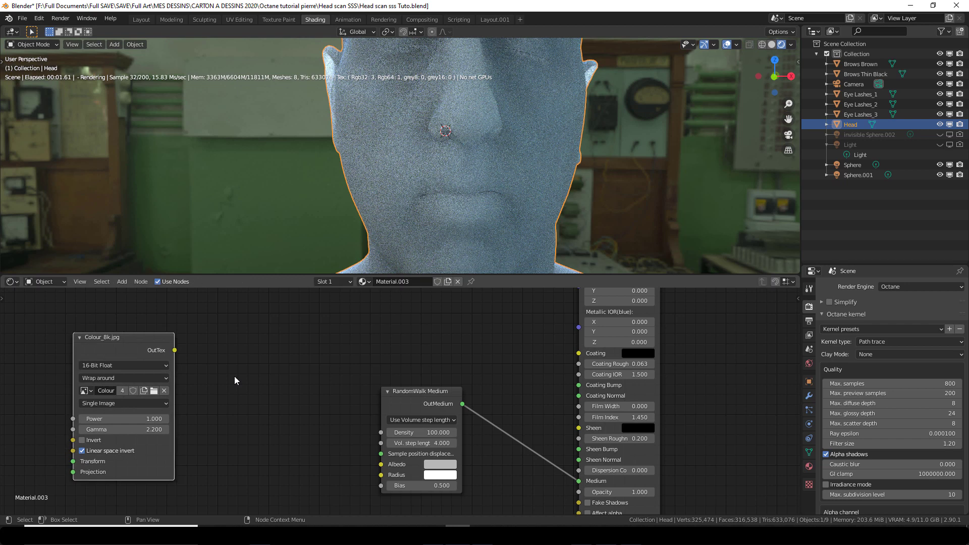
pyautogui.moveTo(316, 408); pyautogui.dragTo(374, 352, button='middle')
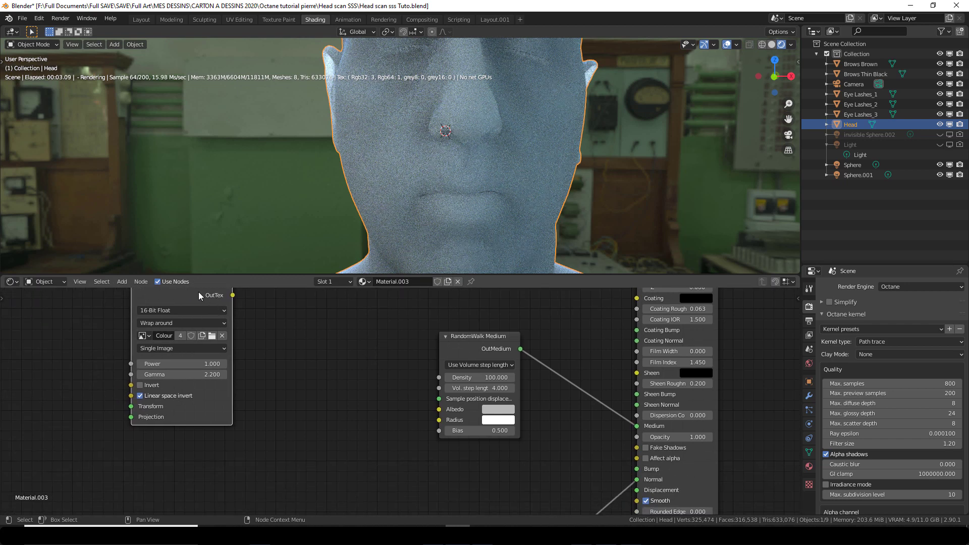
pyautogui.moveTo(200, 295); pyautogui.dragTo(439, 410)
pyautogui.moveTo(371, 425); pyautogui.dragTo(383, 389, button='middle')
pyautogui.scroll(-4, 422, 169)
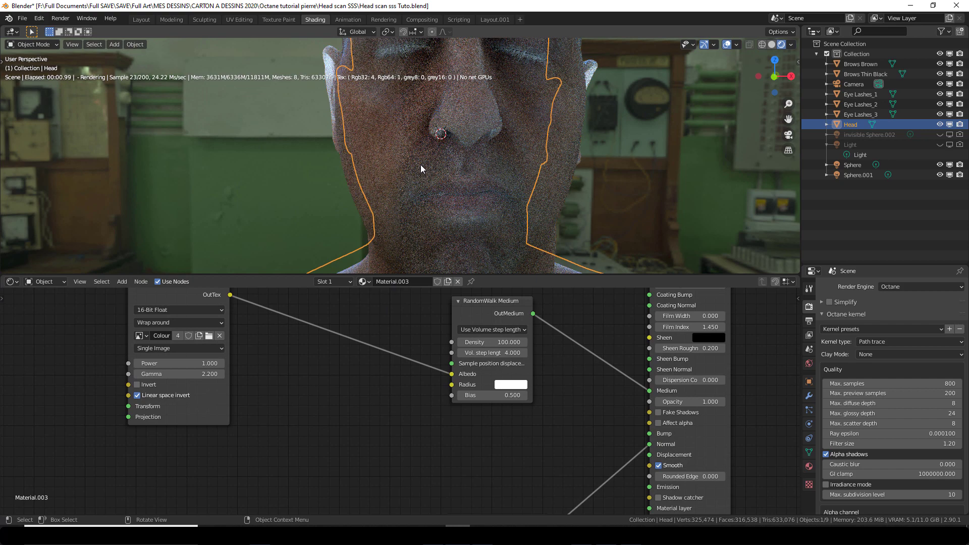
pyautogui.moveTo(396, 181); pyautogui.dragTo(415, 173, button='middle')
pyautogui.scroll(3, 365, 129)
pyautogui.scroll(4, 364, 129)
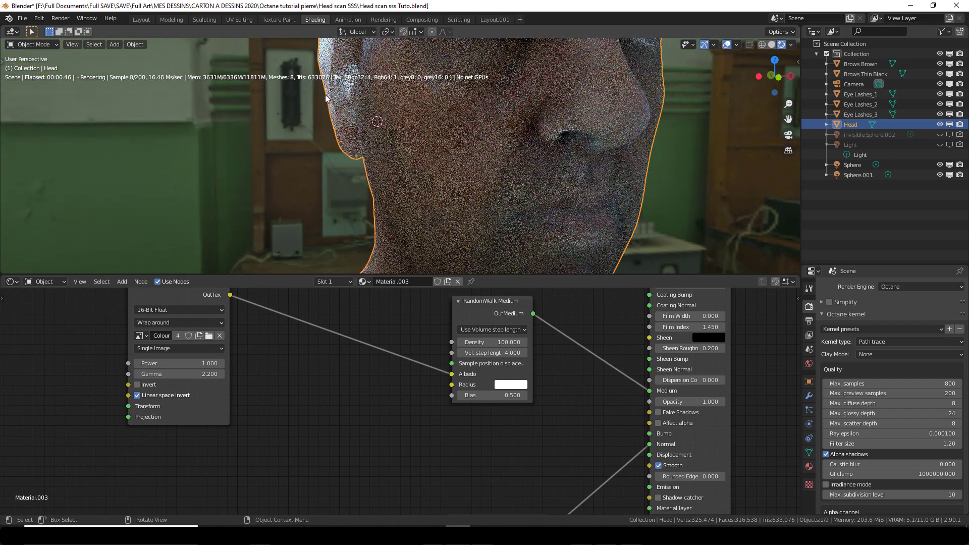
pyautogui.moveTo(310, 398); pyautogui.dragTo(312, 464, button='middle')
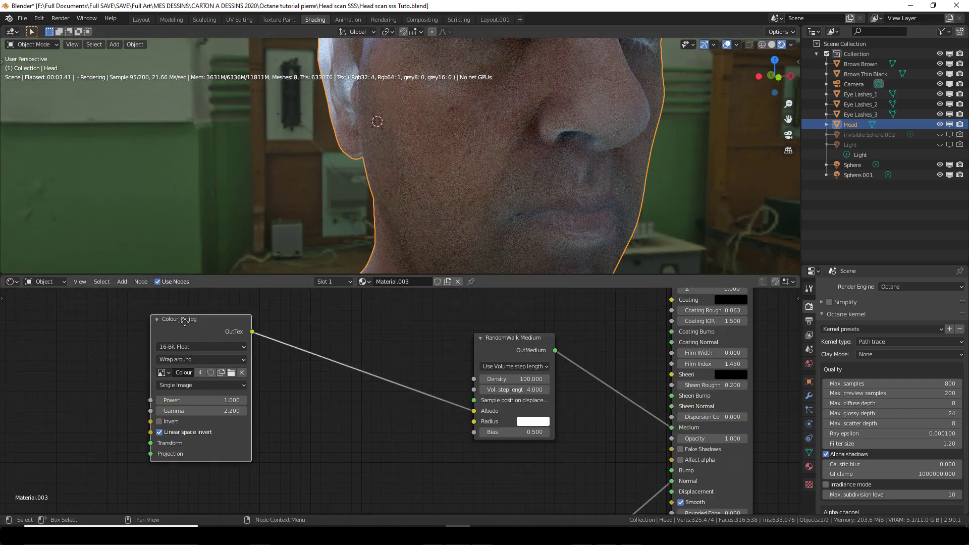
pyautogui.moveTo(222, 446); pyautogui.dragTo(146, 445)
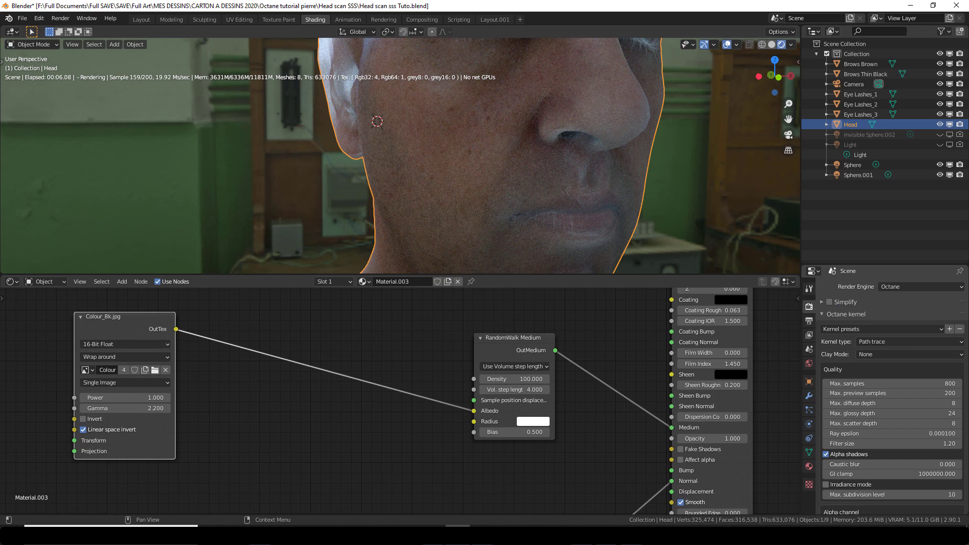
# Step: Add a Multiply Tex node via the node search
pyautogui.moveTo(324, 507); pyautogui.dragTo(344, 420, button='middle')
pyautogui.hotkey('shift', 'a')
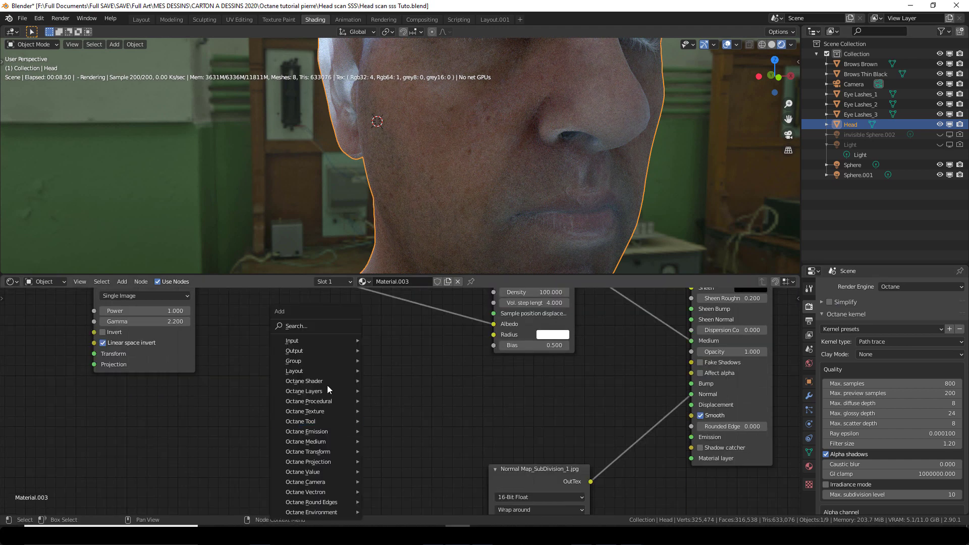
pyautogui.click(320, 326)
pyautogui.write('multi')
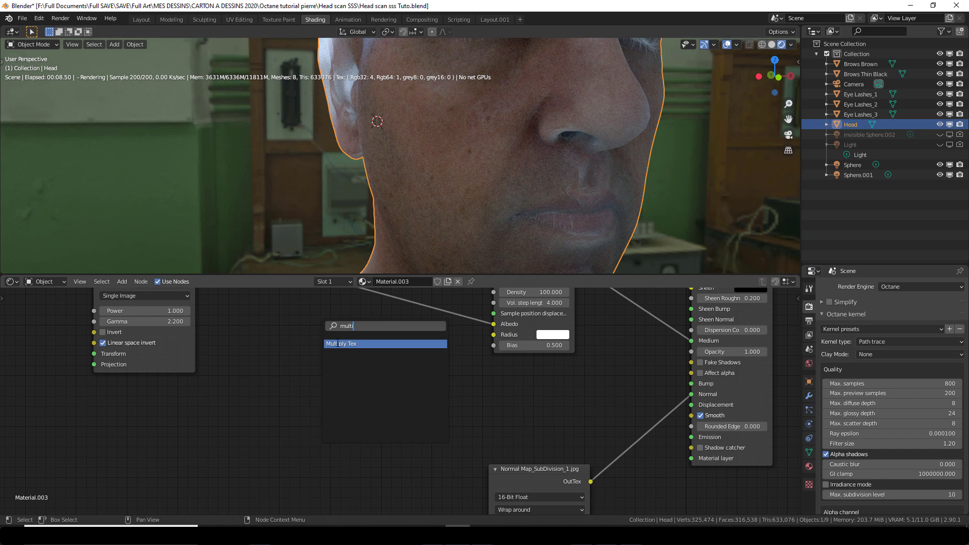
pyautogui.click(337, 344)
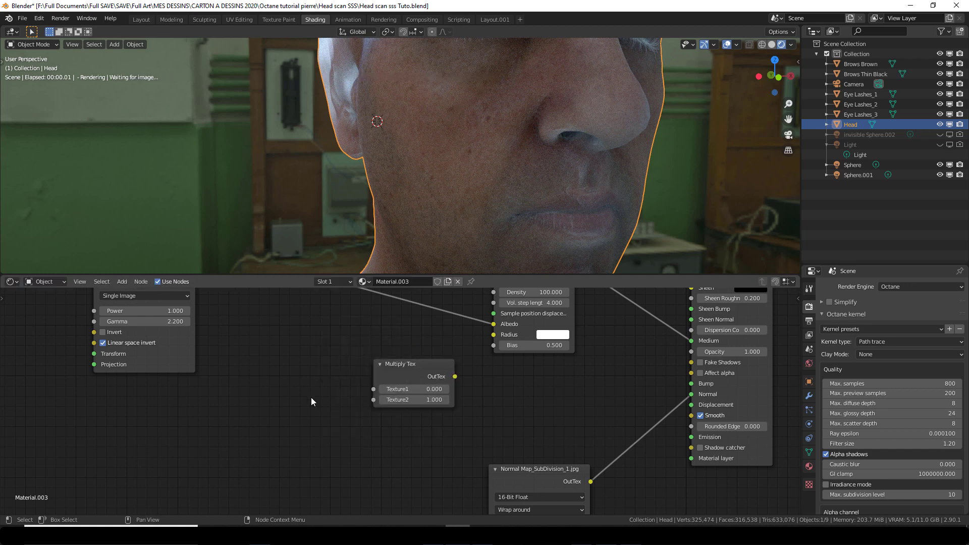
# Step: Add an RGBSpectrum Tex node and set its colour to red
pyautogui.hotkey('shift', 'a')
pyautogui.click(234, 332)
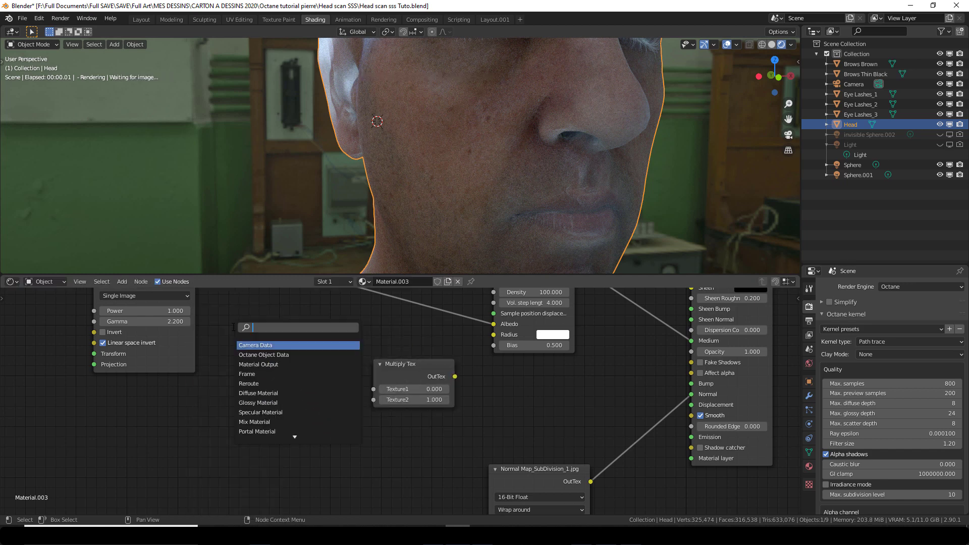
pyautogui.write('rgb')
pyautogui.click(288, 346)
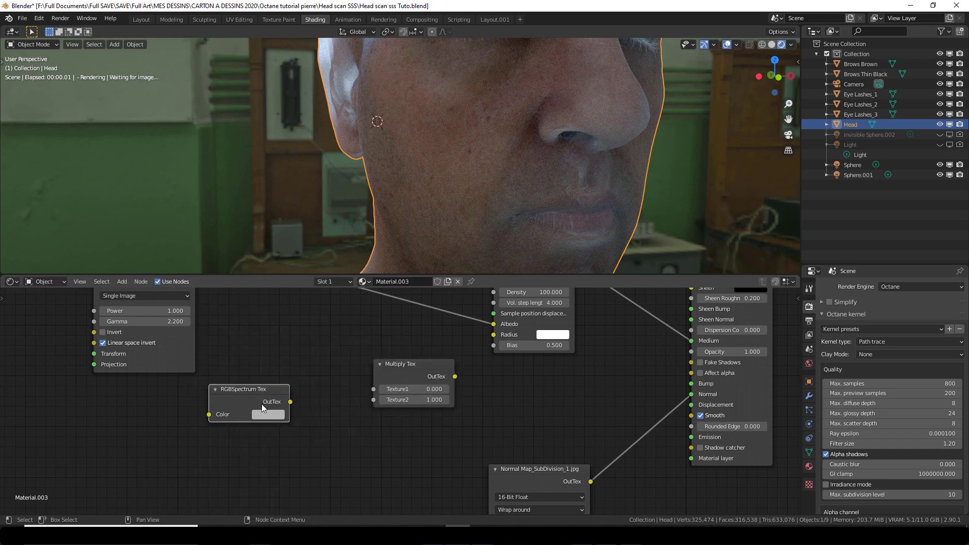
pyautogui.click(267, 415)
pyautogui.click(302, 357)
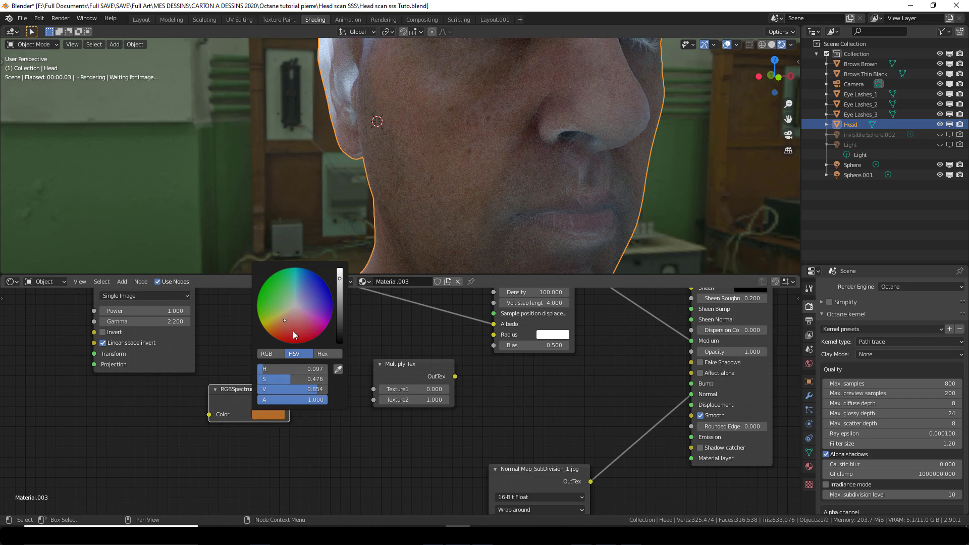
pyautogui.click(289, 324)
pyautogui.moveTo(287, 322); pyautogui.dragTo(289, 320)
pyautogui.click(289, 323)
pyautogui.click(290, 326)
# Step: Wire Colour_8k.jpg into Multiply Tex's Texture1 and the red colour into Texture2
pyautogui.click(354, 448)
pyautogui.moveTo(278, 395); pyautogui.dragTo(260, 424)
pyautogui.moveTo(281, 407); pyautogui.dragTo(279, 461, button='middle')
pyautogui.moveTo(194, 297); pyautogui.dragTo(361, 444)
pyautogui.moveTo(362, 444); pyautogui.dragTo(372, 443)
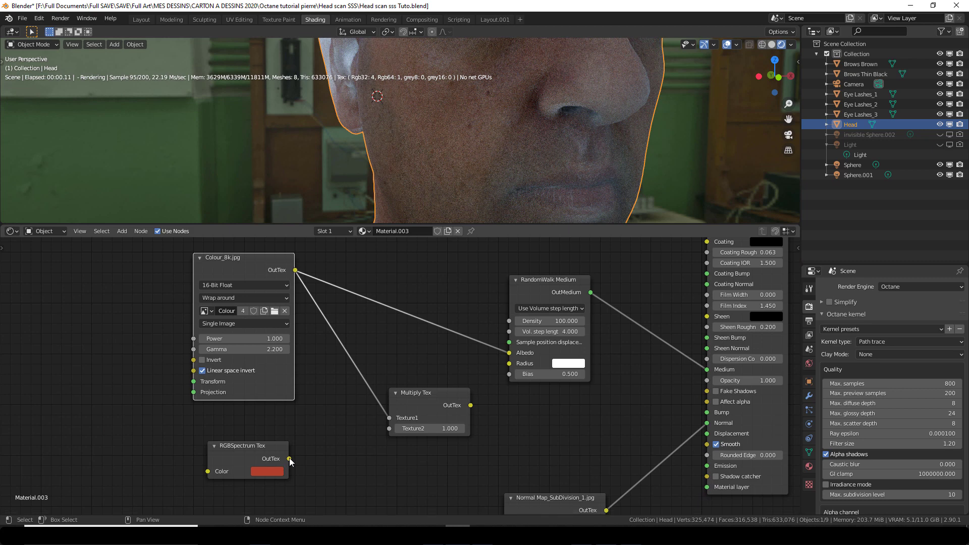
pyautogui.moveTo(289, 458); pyautogui.dragTo(392, 429)
pyautogui.moveTo(424, 399); pyautogui.dragTo(465, 366)
pyautogui.keyDown('ctrl'); pyautogui.scroll(-3, 349, 379); pyautogui.keyUp('ctrl')
pyautogui.moveTo(476, 199); pyautogui.dragTo(503, 148, button='middle')
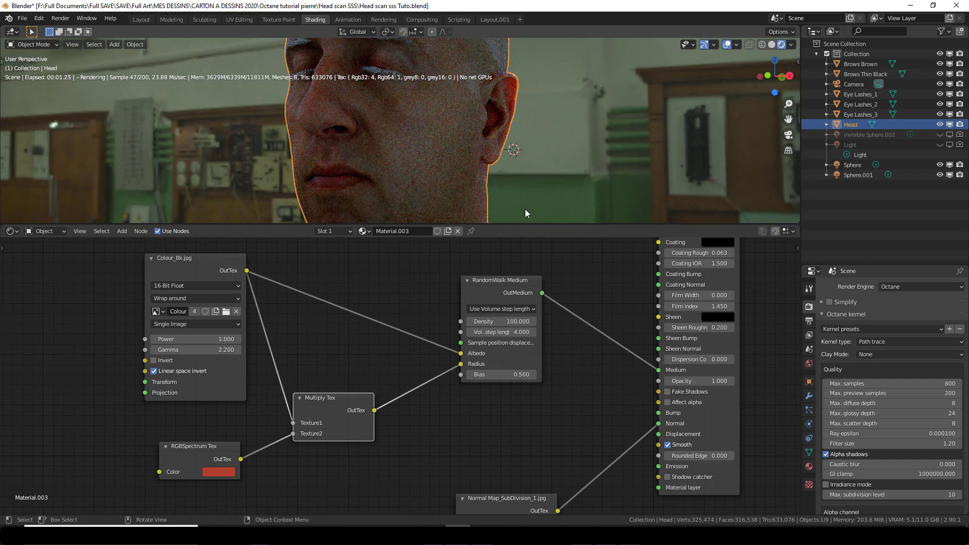
# Step: Enlarge the rendered viewport and orbit around the head to inspect the skin
pyautogui.moveTo(526, 223); pyautogui.dragTo(518, 320)
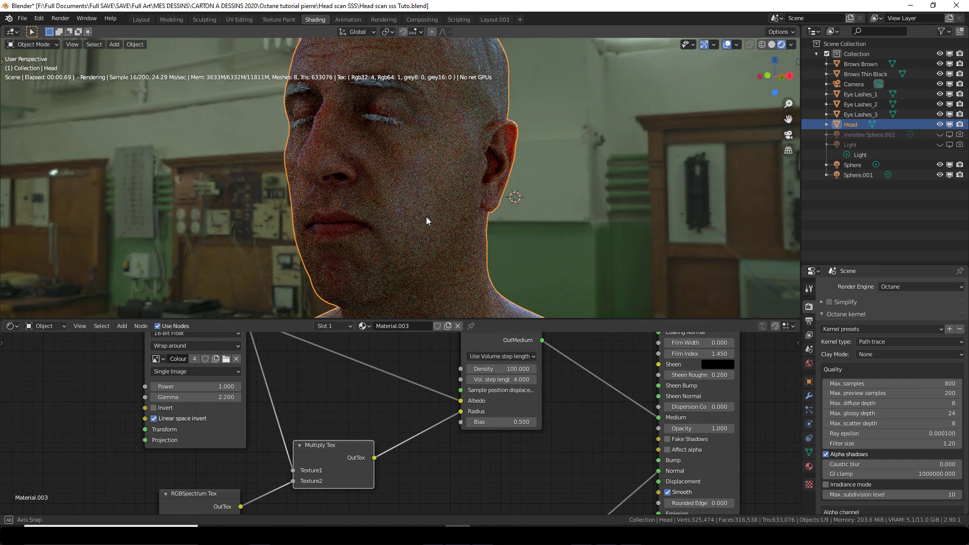
pyautogui.moveTo(426, 221); pyautogui.dragTo(486, 216, button='middle')
pyautogui.moveTo(565, 222)
pyautogui.mouseDown(button='middle')
pyautogui.moveTo(468, 217)
pyautogui.moveTo(551, 229)
pyautogui.mouseUp(button='middle')
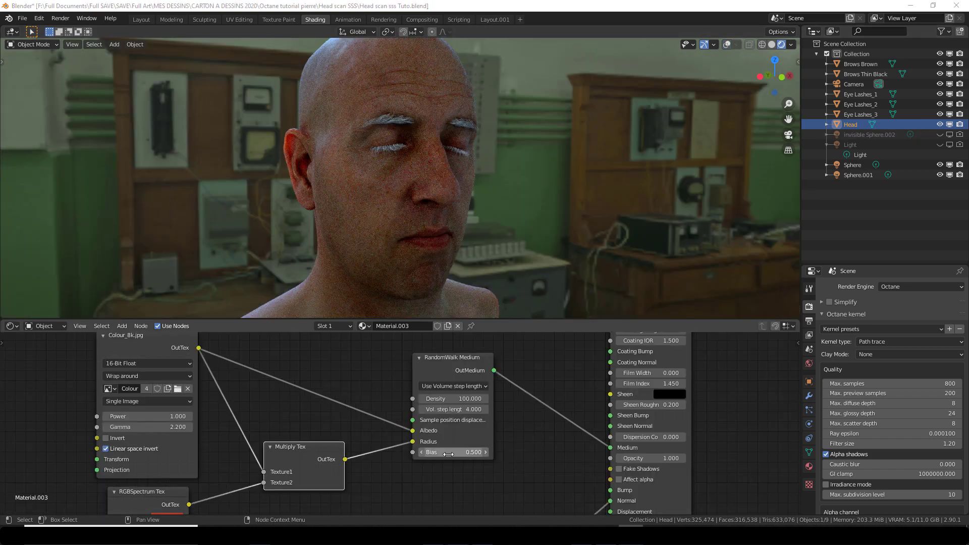
# Step: Set the RandomWalk Medium's Bias to 0.1
pyautogui.moveTo(448, 454)
pyautogui.mouseDown()
pyautogui.moveTo(487, 455)
pyautogui.moveTo(437, 453)
pyautogui.mouseUp()
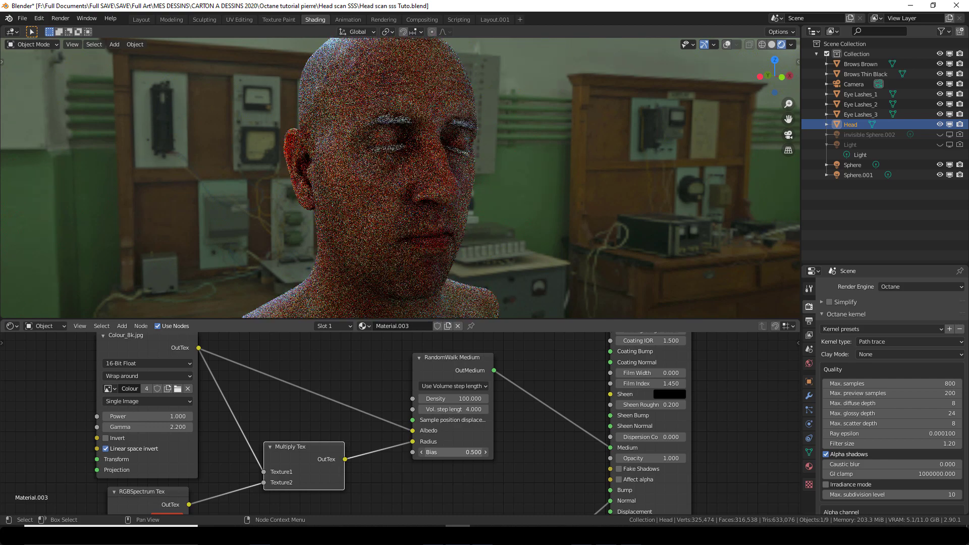
pyautogui.doubleClick(454, 452)
pyautogui.write('0.1')
pyautogui.press('Return')
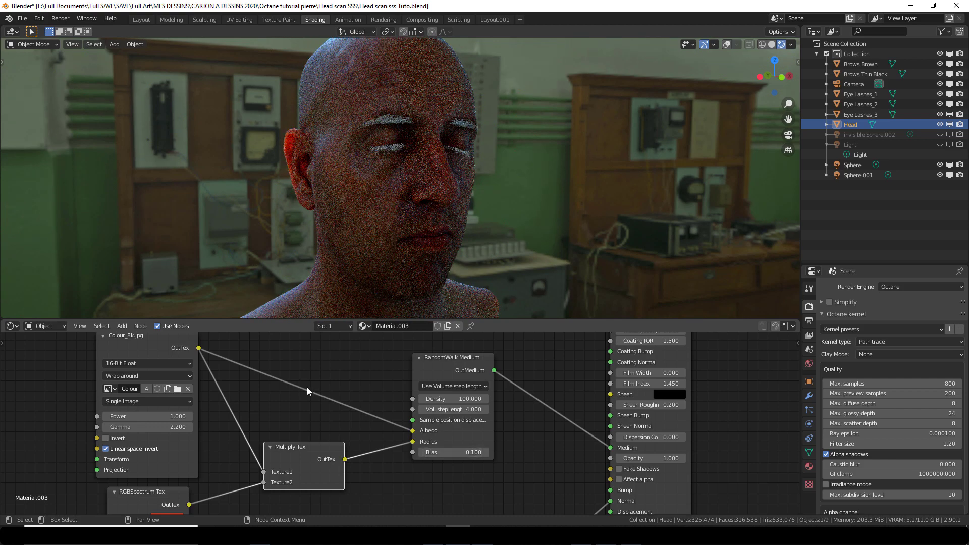
# Step: Insert a Color Correct Tex between Colour_8k.jpg and Albedo with Gamma 0.710, Contrast 0.601
pyautogui.moveTo(307, 387); pyautogui.dragTo(289, 442, button='middle')
pyautogui.hotkey('shift', 'a')
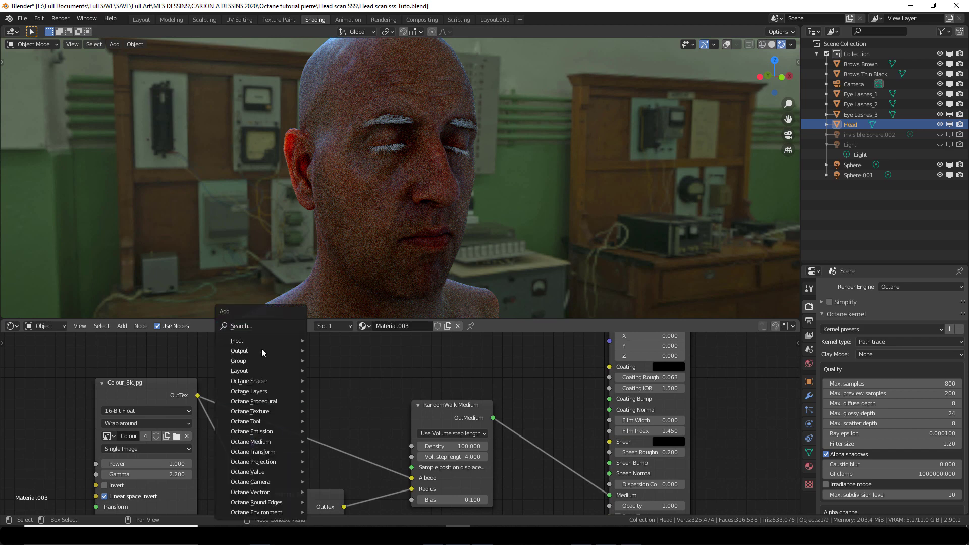
pyautogui.click(249, 324)
pyautogui.write('colo')
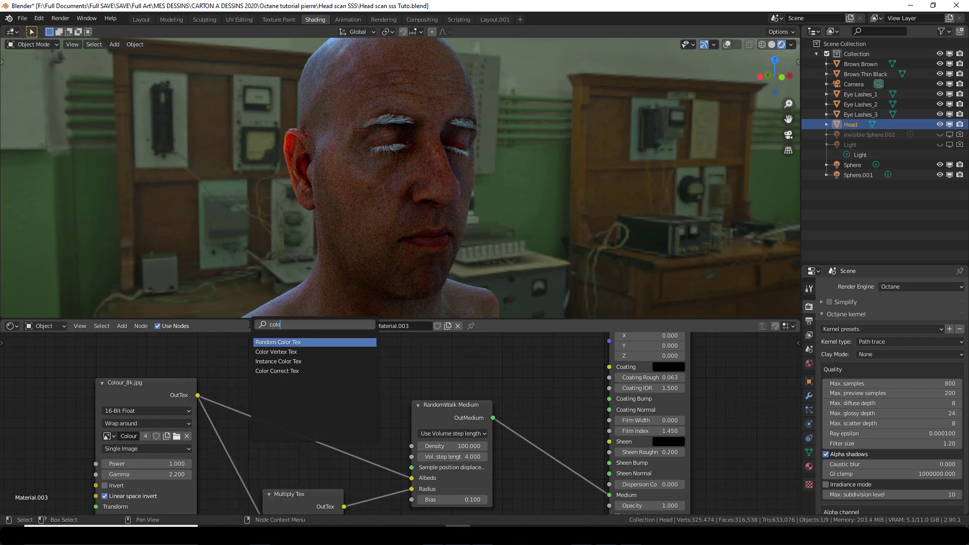
pyautogui.click(277, 371)
pyautogui.click(248, 409)
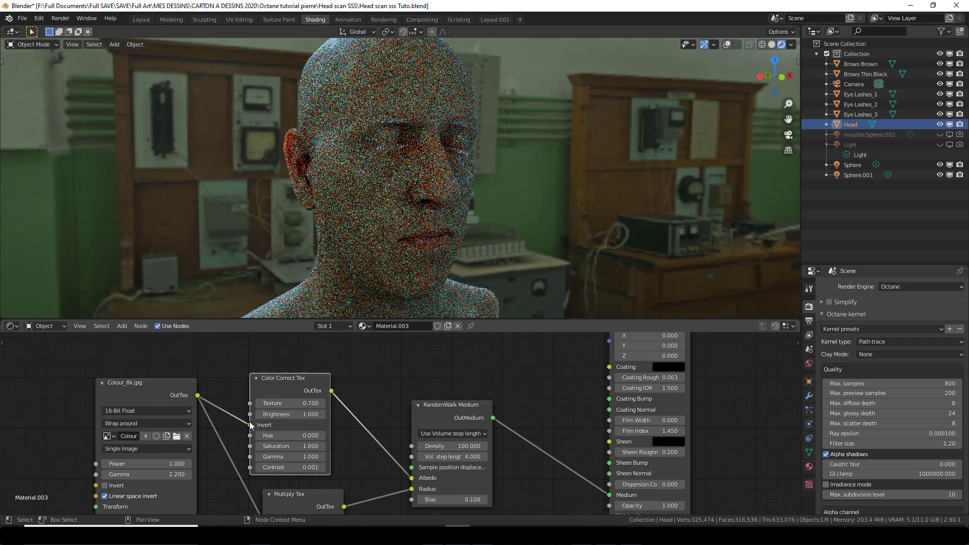
pyautogui.moveTo(249, 408); pyautogui.dragTo(250, 404)
pyautogui.moveTo(348, 379); pyautogui.dragTo(374, 371, button='middle')
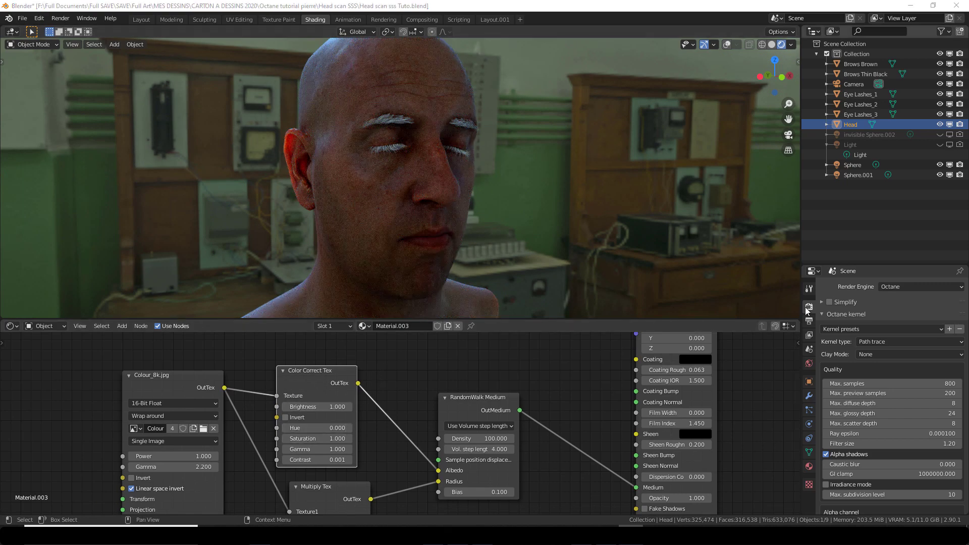
pyautogui.click(285, 450)
pyautogui.click(285, 449)
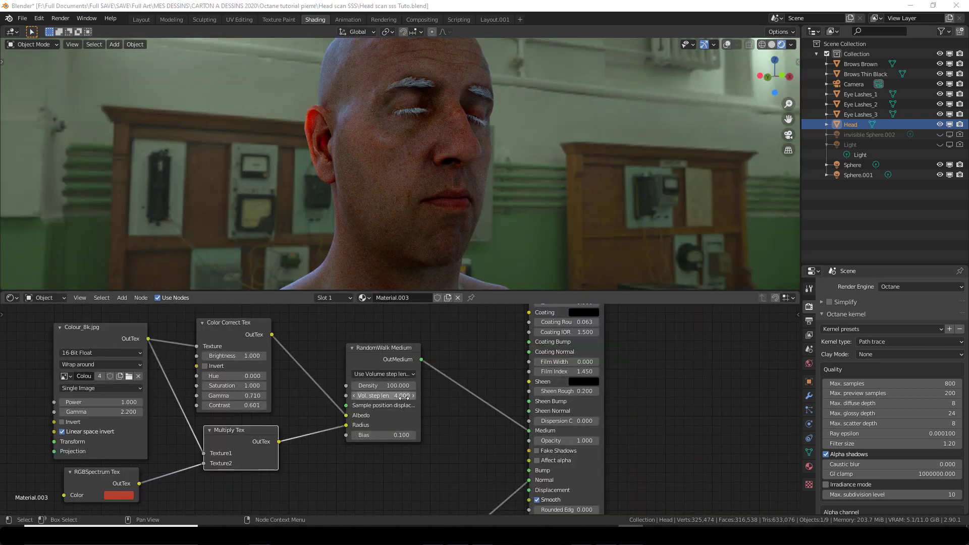
pyautogui.click(383, 386)
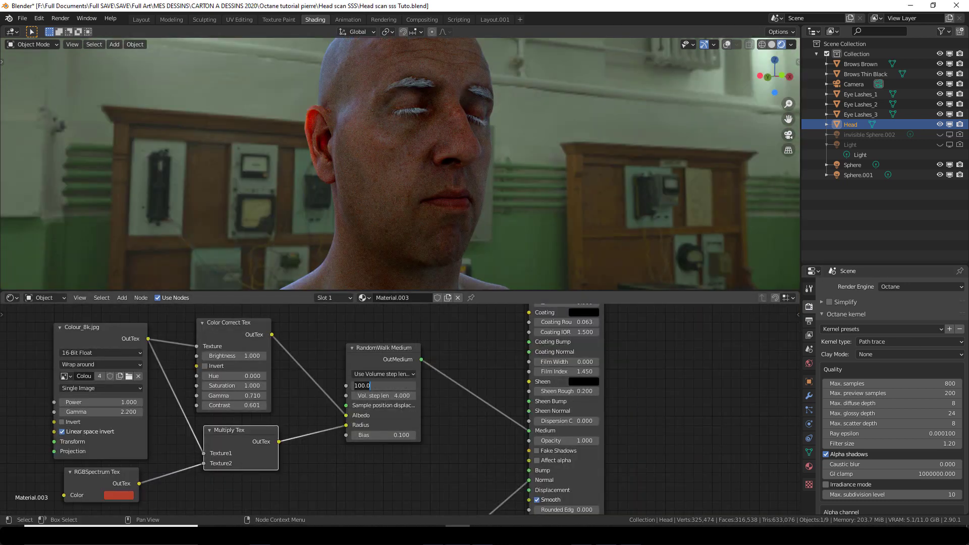
pyautogui.write('200')
pyautogui.press('Return')
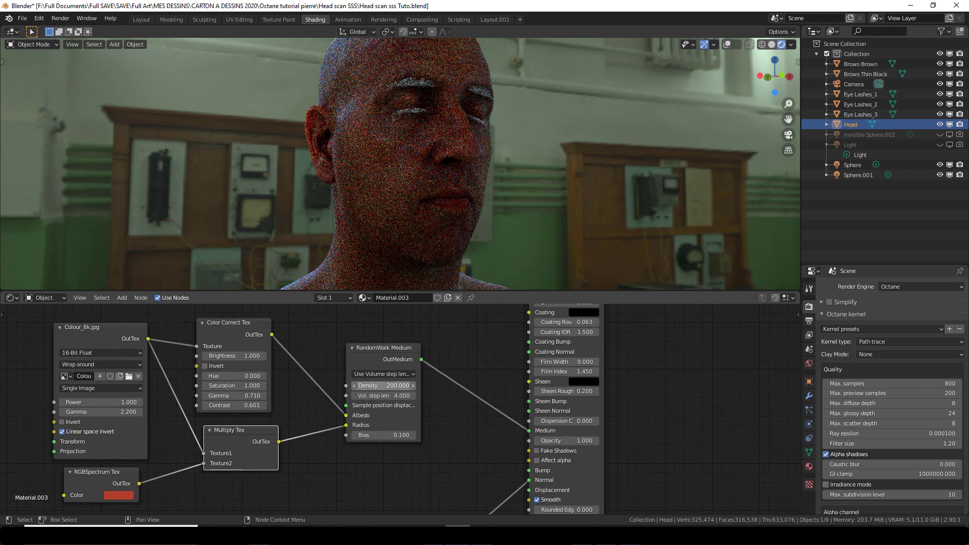
pyautogui.click(399, 385)
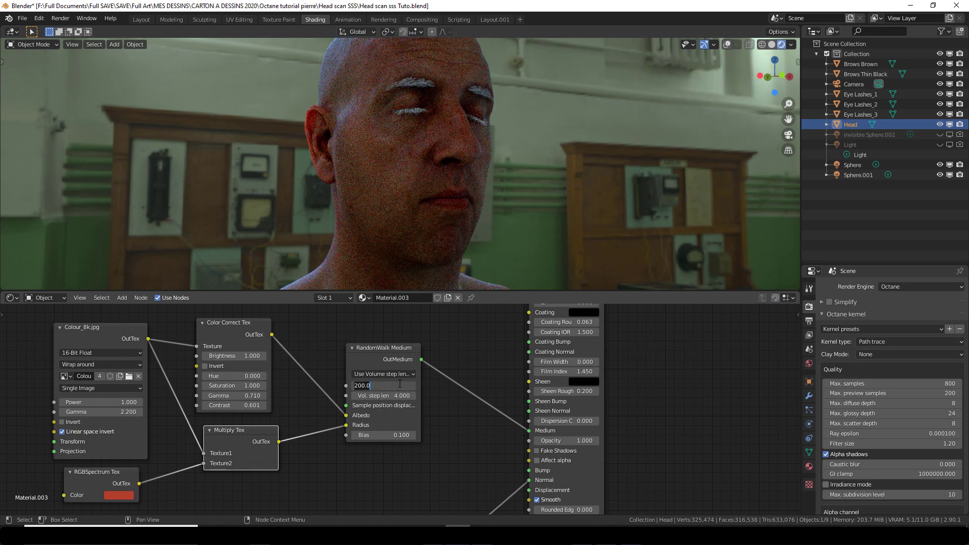
pyautogui.press('BackSpace')
pyautogui.press('BackSpace')
pyautogui.press('BackSpace')
pyautogui.press('Return')
pyautogui.moveTo(400, 383); pyautogui.dragTo(541, 344, button='middle')
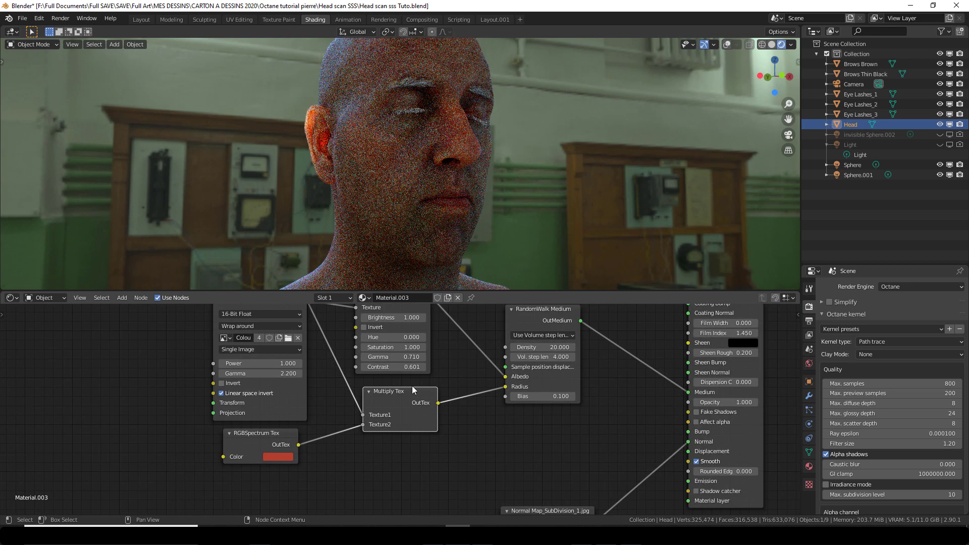
pyautogui.click(553, 349)
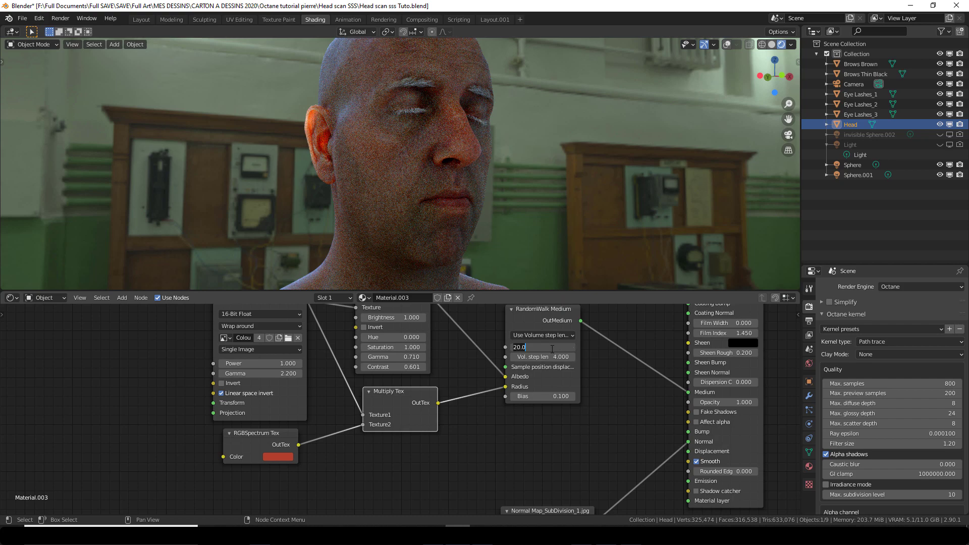
pyautogui.press('BackSpace')
pyautogui.press('BackSpace')
pyautogui.press('BackSpace')
pyautogui.press('BackSpace')
pyautogui.write('100')
pyautogui.press('Return')
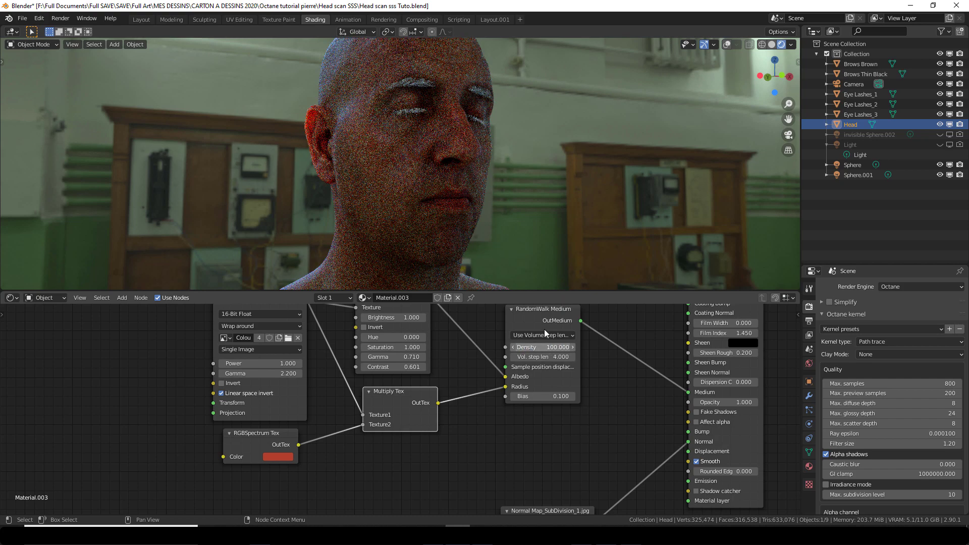
pyautogui.moveTo(494, 232)
pyautogui.mouseDown(button='middle')
pyautogui.moveTo(482, 228)
pyautogui.moveTo(505, 222)
pyautogui.mouseUp(button='middle')
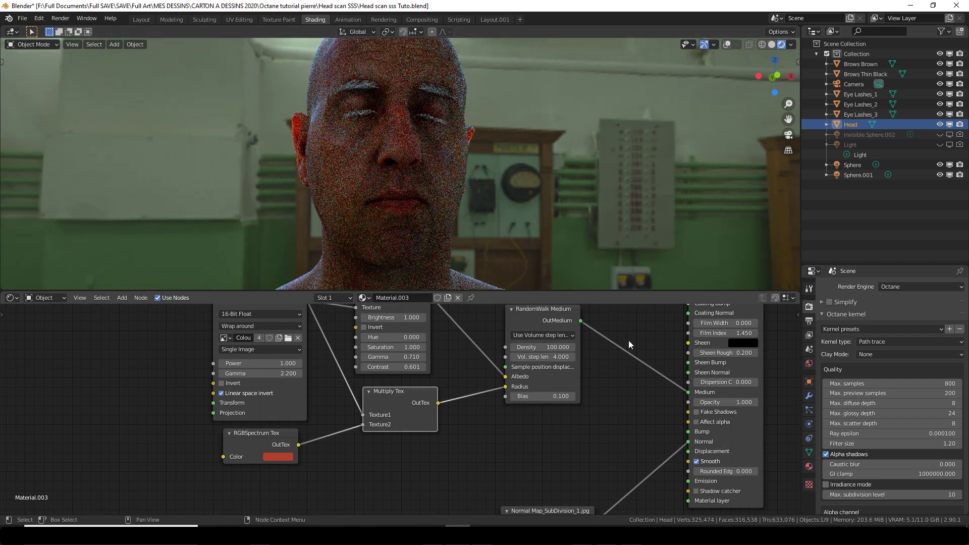
pyautogui.moveTo(612, 334); pyautogui.dragTo(552, 425, button='middle')
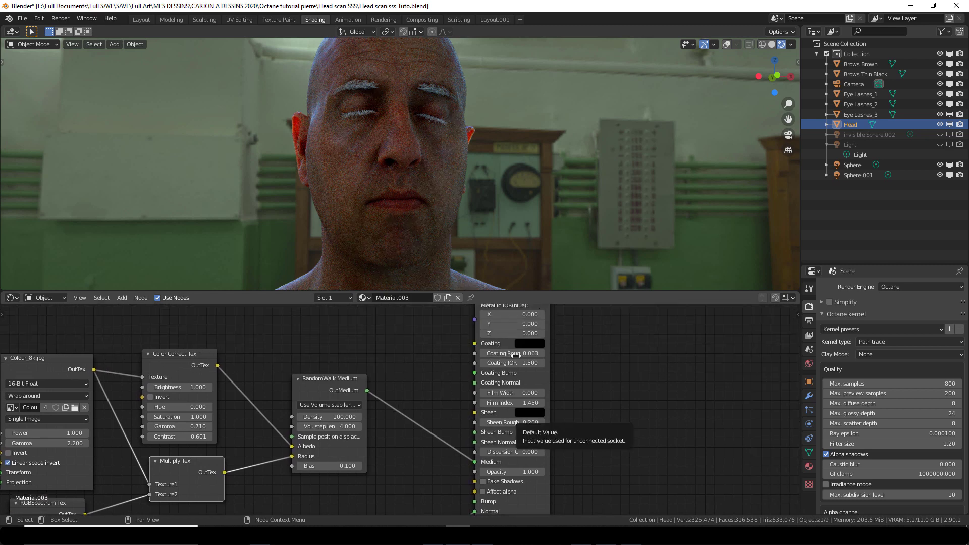
# Step: Set the Sheen colour to white, then darken it to a dim grey
pyautogui.moveTo(477, 220); pyautogui.dragTo(480, 221, button='middle')
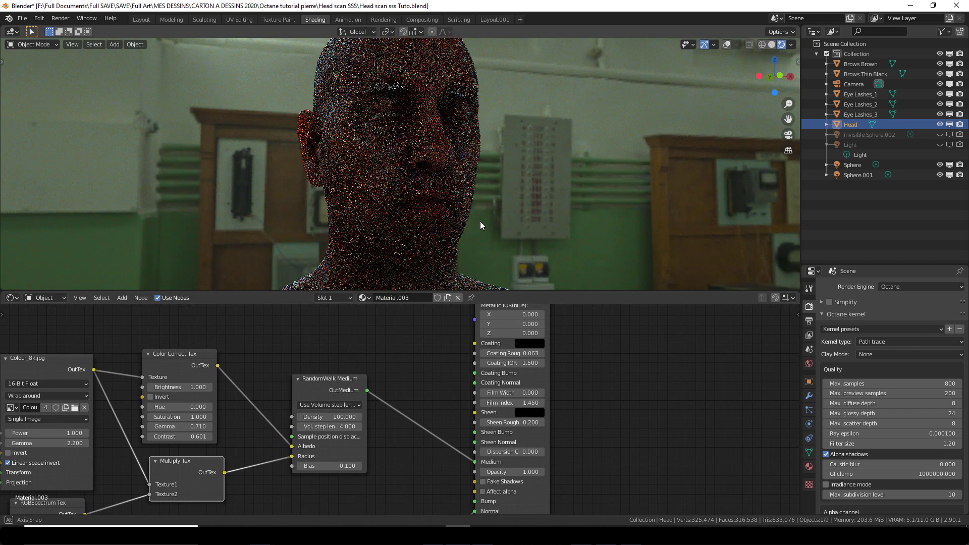
pyautogui.click(527, 412)
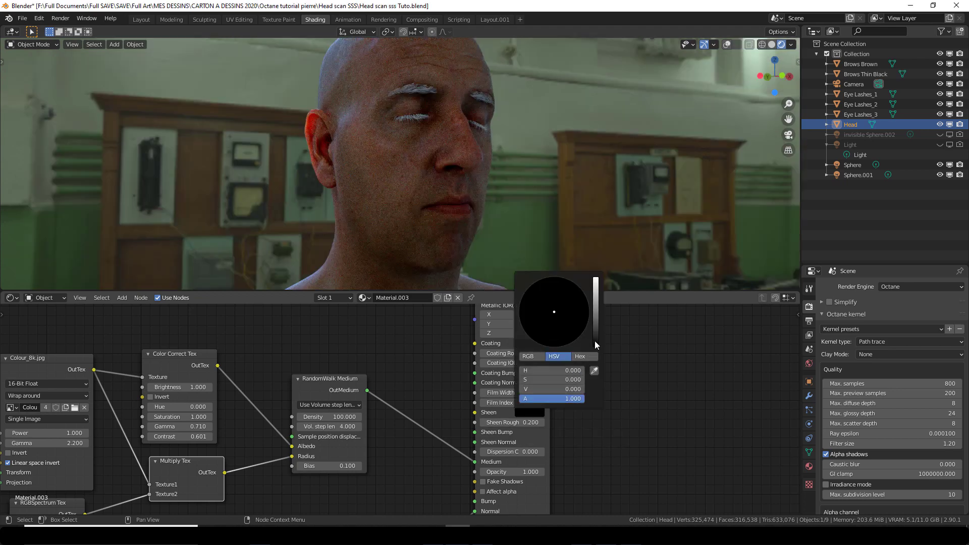
pyautogui.moveTo(595, 342); pyautogui.dragTo(596, 278)
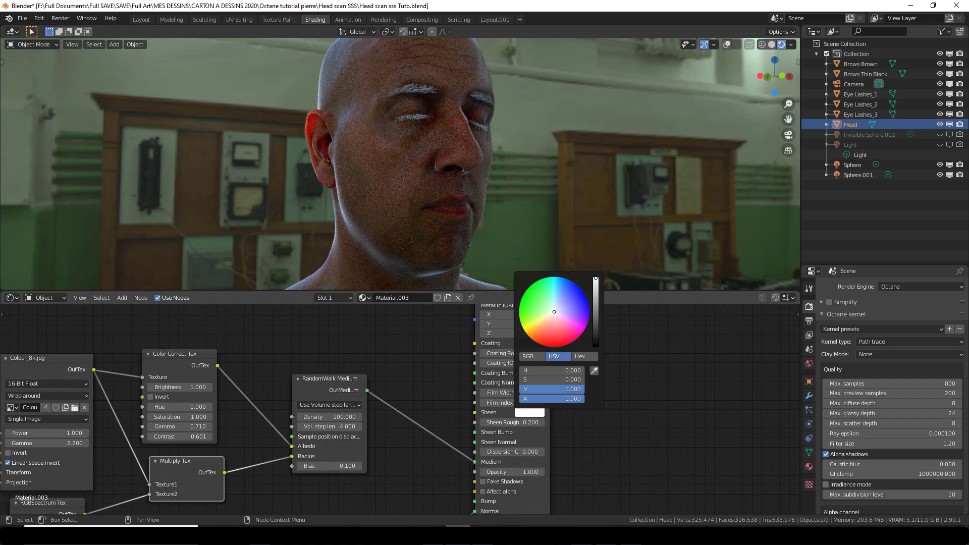
pyautogui.moveTo(596, 279); pyautogui.dragTo(596, 309)
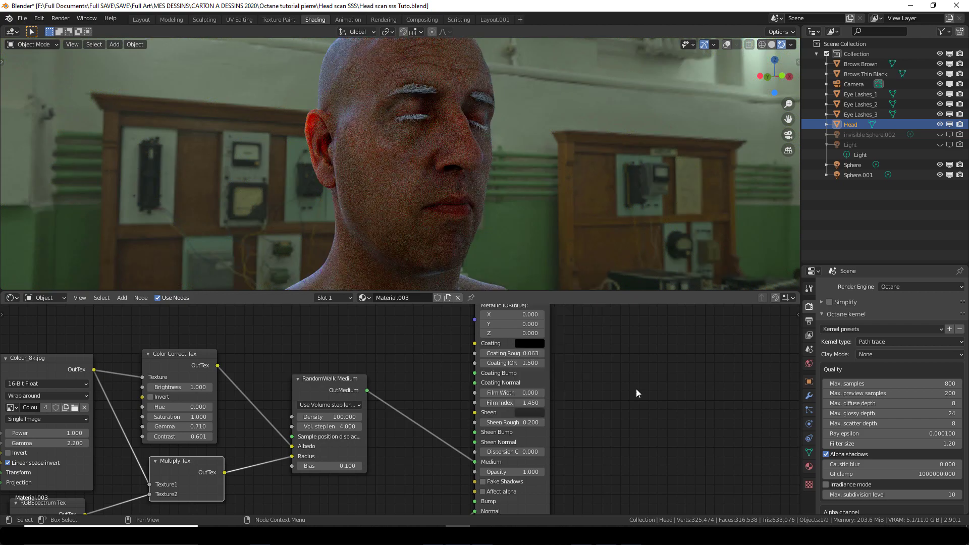
pyautogui.moveTo(585, 437); pyautogui.dragTo(589, 407, button='middle')
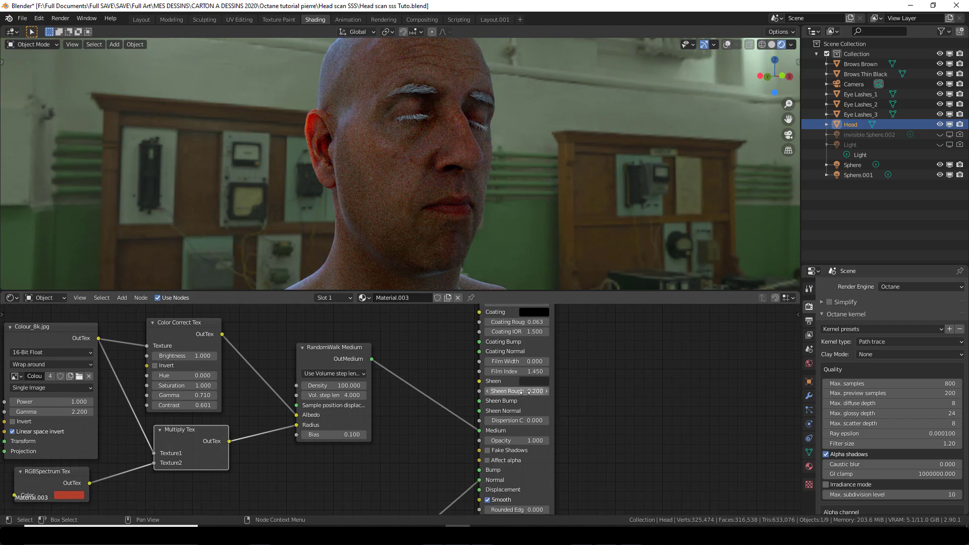
pyautogui.moveTo(526, 392)
pyautogui.mouseDown()
pyautogui.moveTo(626, 392)
pyautogui.moveTo(526, 392)
pyautogui.mouseUp()
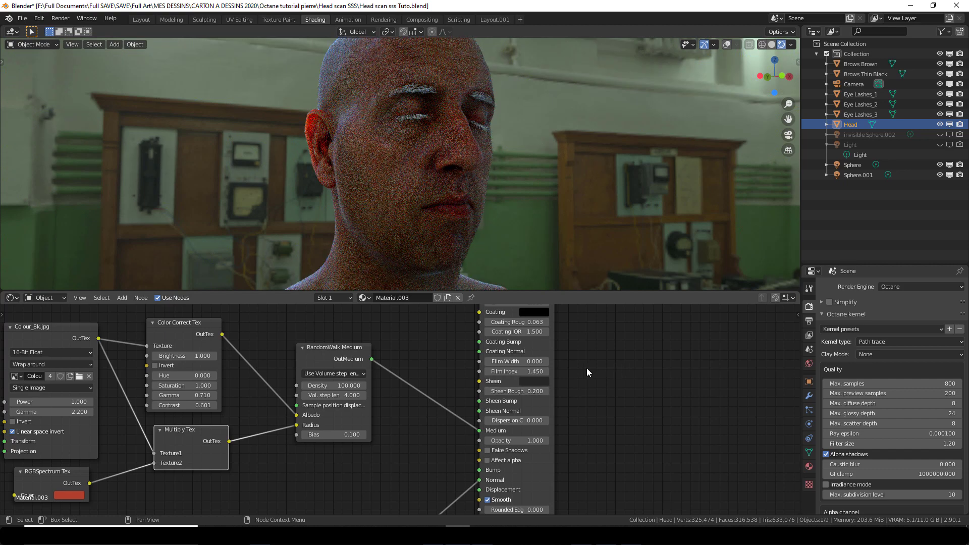
# Step: Fine-tune the sheen brightness slightly while orbiting to check the head from several angles
pyautogui.click(540, 382)
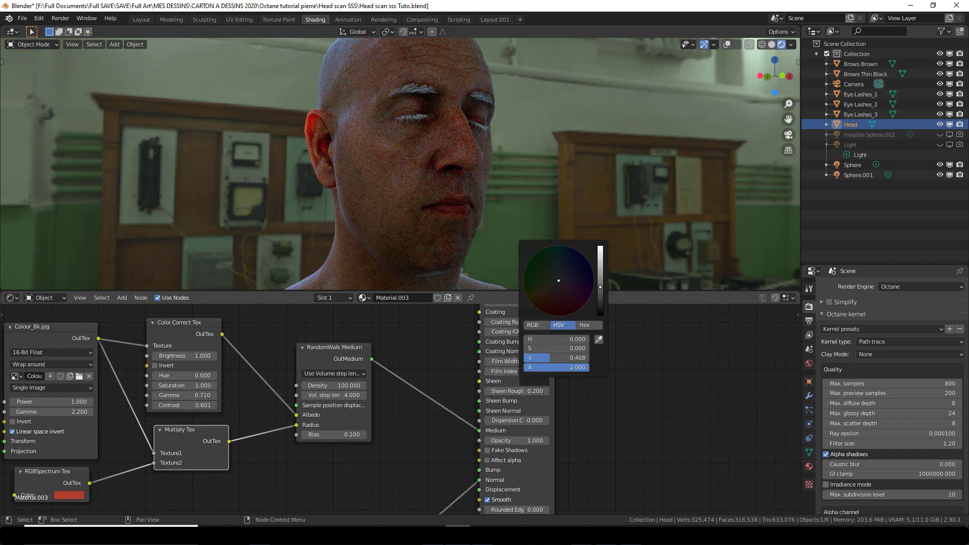
pyautogui.moveTo(453, 250); pyautogui.dragTo(380, 256, button='middle')
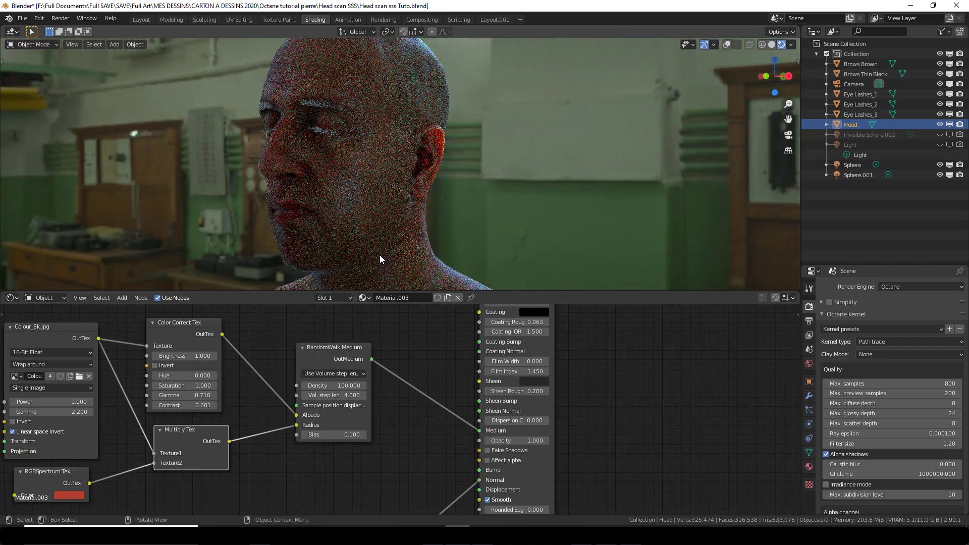
pyautogui.click(535, 383)
pyautogui.moveTo(601, 286); pyautogui.dragTo(601, 277)
pyautogui.moveTo(341, 222); pyautogui.dragTo(338, 227, button='middle')
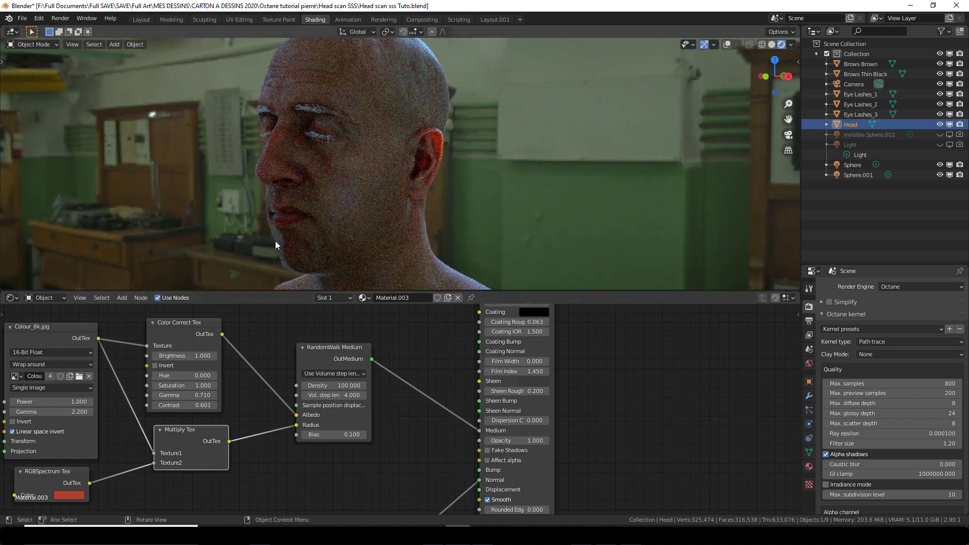
pyautogui.moveTo(277, 178); pyautogui.dragTo(478, 131, button='middle')
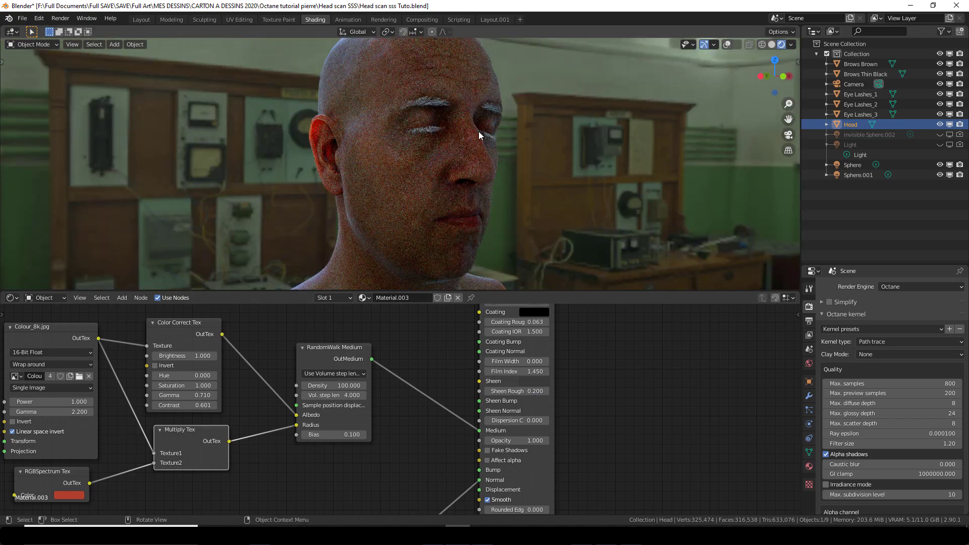
pyautogui.moveTo(486, 168); pyautogui.dragTo(434, 242, button='middle')
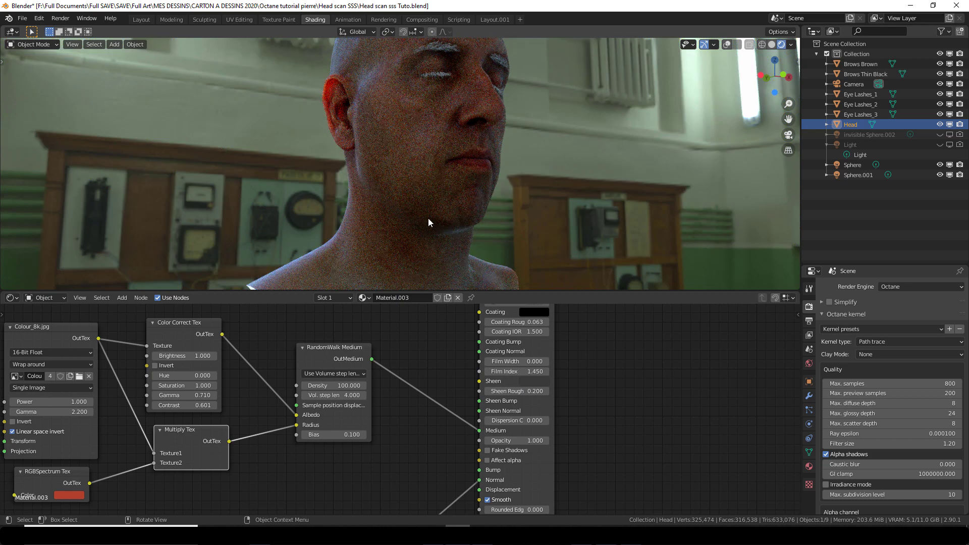
pyautogui.click(533, 381)
pyautogui.moveTo(599, 280); pyautogui.dragTo(596, 276)
# Step: Set the skin material's Dispersion value to 0.03 on the Octane node
pyautogui.moveTo(561, 401); pyautogui.dragTo(575, 392, button='middle')
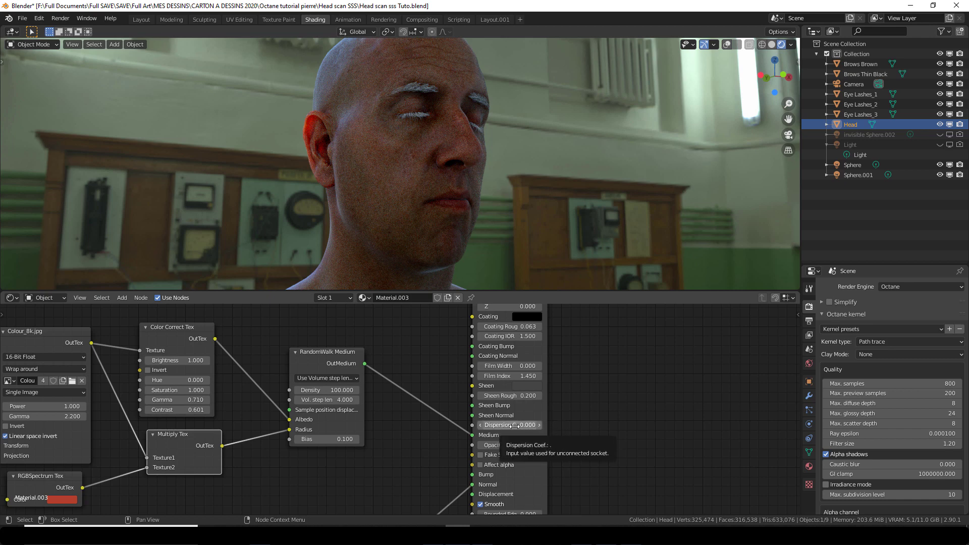
pyautogui.moveTo(482, 215); pyautogui.dragTo(481, 217, button='middle')
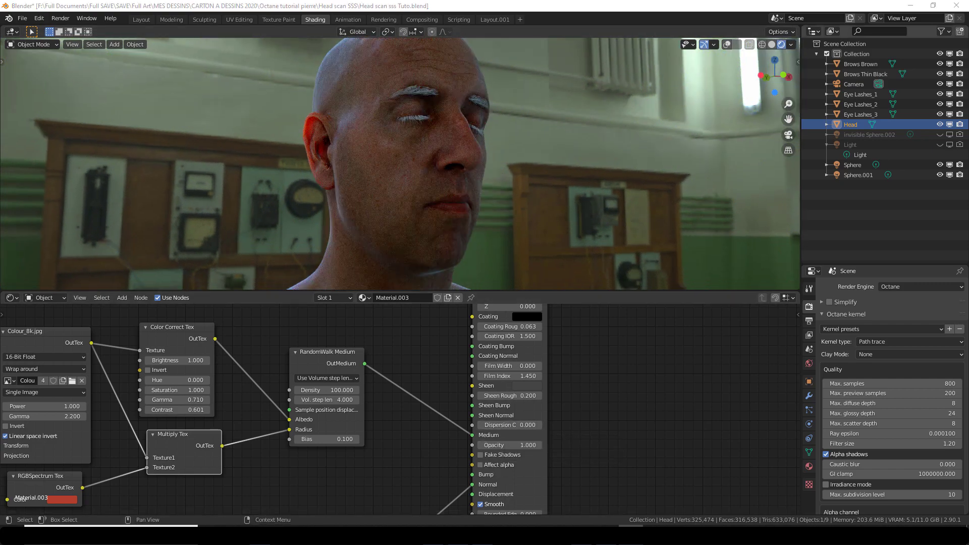
pyautogui.moveTo(543, 201)
pyautogui.mouseDown(button='middle')
pyautogui.moveTo(526, 198)
pyautogui.moveTo(551, 200)
pyautogui.mouseUp(button='middle')
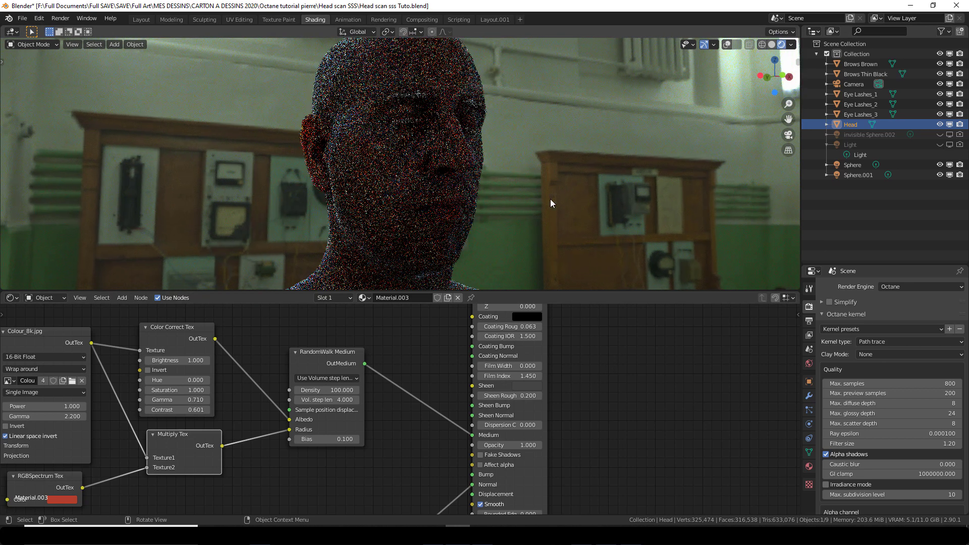
pyautogui.click(515, 423)
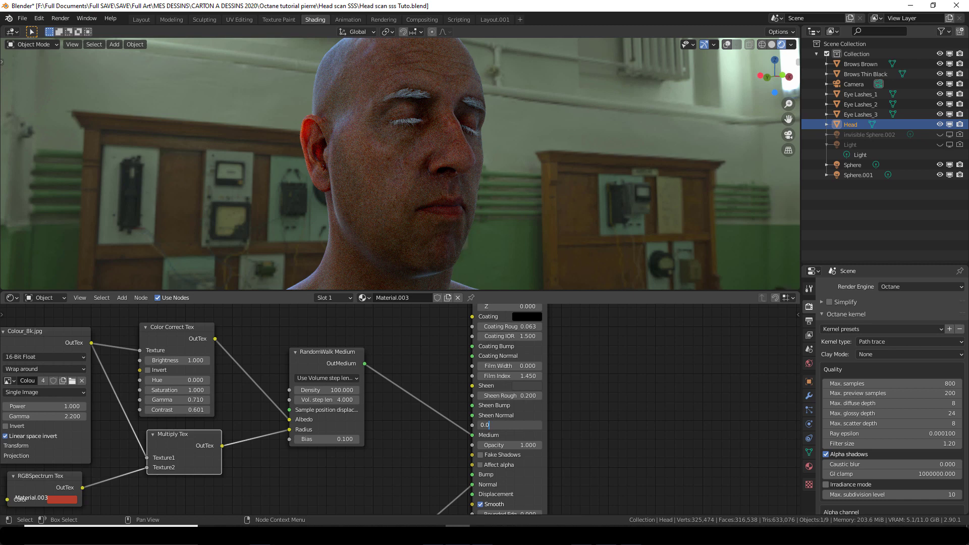
pyautogui.write('0.03')
pyautogui.press('Return')
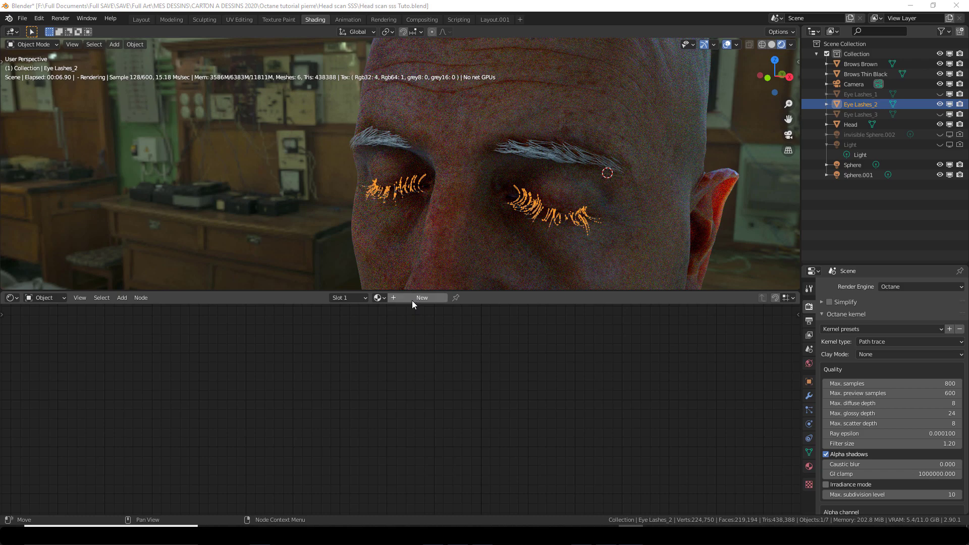
# Step: Give Eye Lashes_2 a single-user copy of the SKIN material named HAIR
pyautogui.click(421, 298)
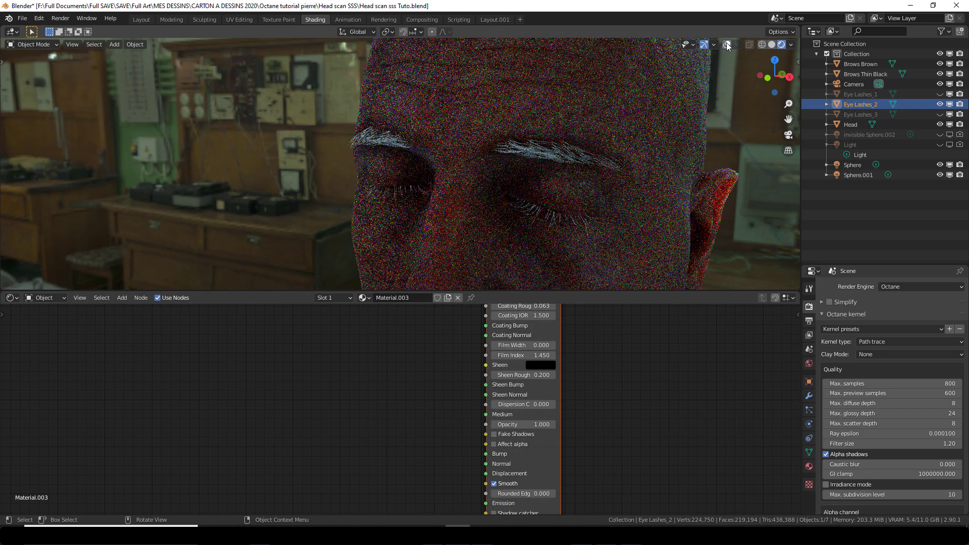
pyautogui.click(364, 298)
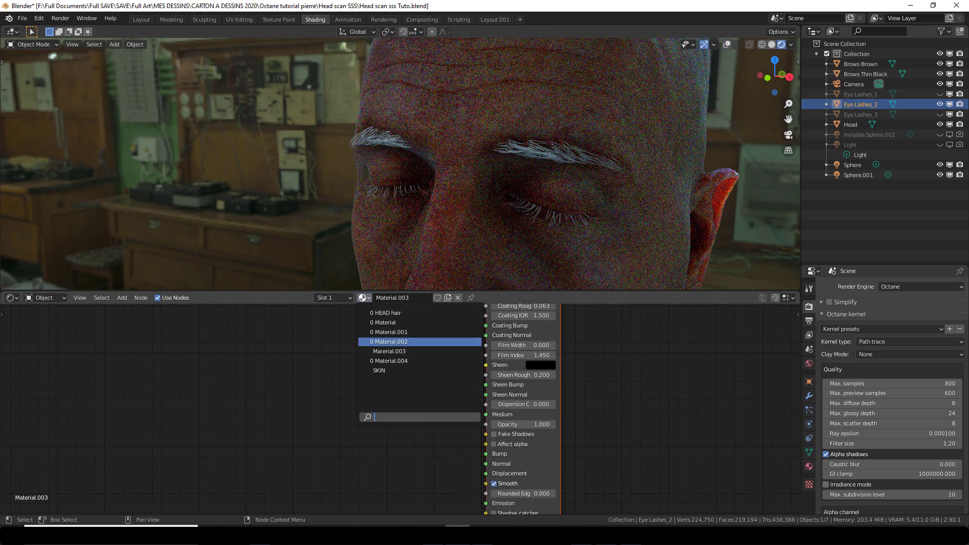
pyautogui.click(385, 371)
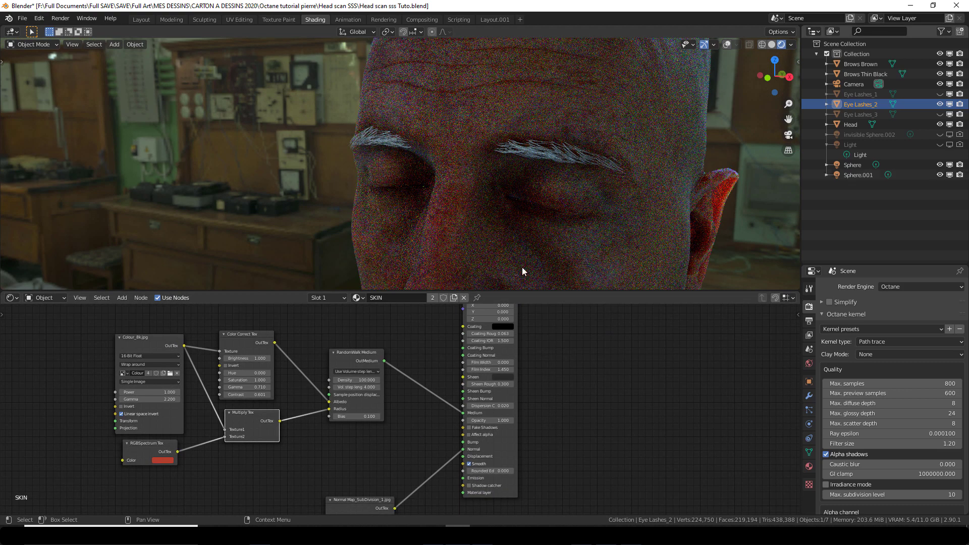
pyautogui.scroll(-2, 403, 426)
pyautogui.click(433, 298)
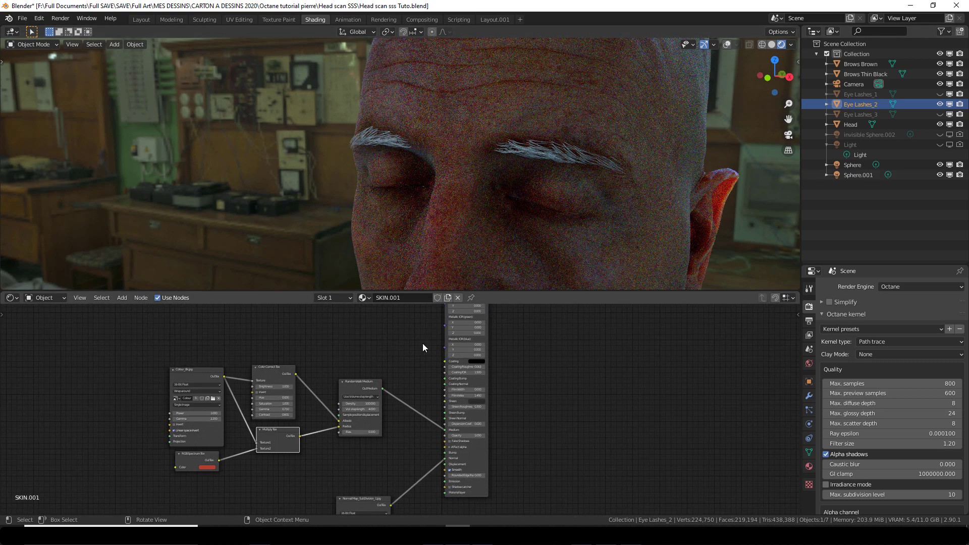
pyautogui.moveTo(405, 374); pyautogui.dragTo(414, 369, button='middle')
pyautogui.click(392, 297)
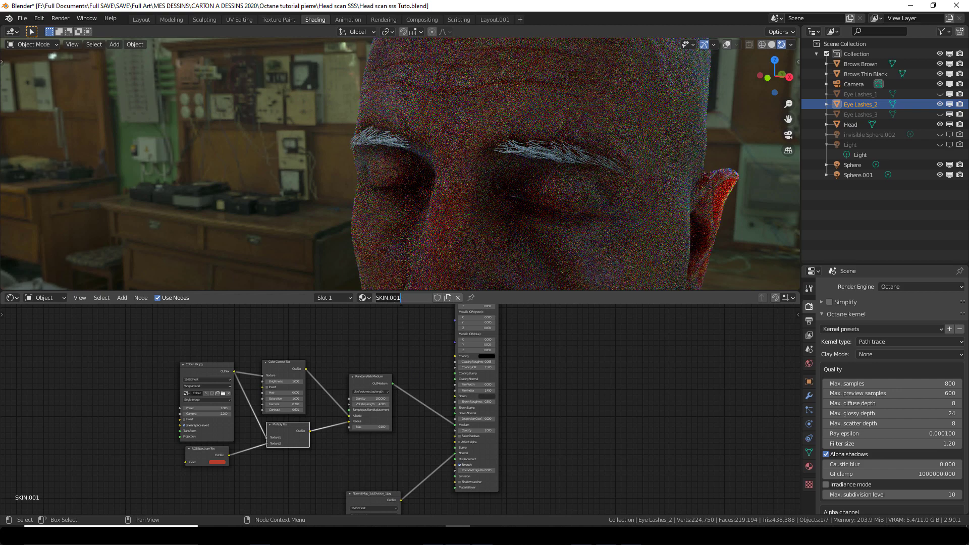
pyautogui.write('HAIR')
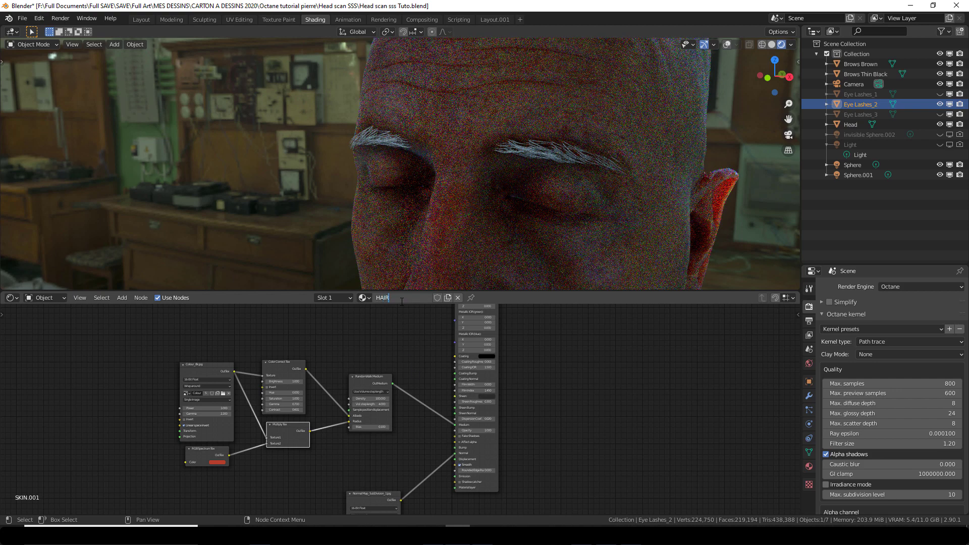
pyautogui.press('Return')
# Step: Wire the colour texture straight into the HAIR albedo and make transmission black
pyautogui.moveTo(455, 425); pyautogui.dragTo(440, 427)
pyautogui.moveTo(234, 371); pyautogui.dragTo(167, 434)
pyautogui.moveTo(185, 449); pyautogui.dragTo(146, 370, button='middle')
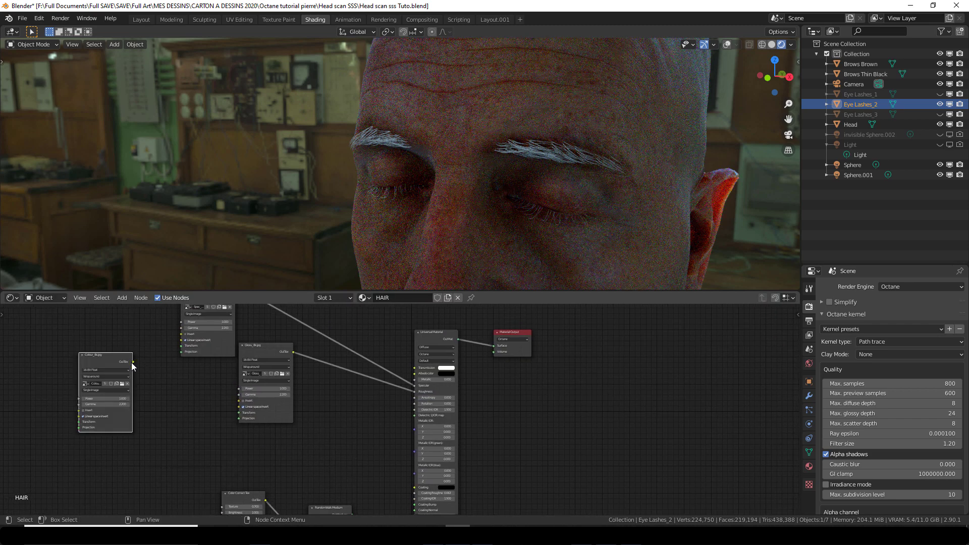
pyautogui.moveTo(132, 362); pyautogui.dragTo(415, 374)
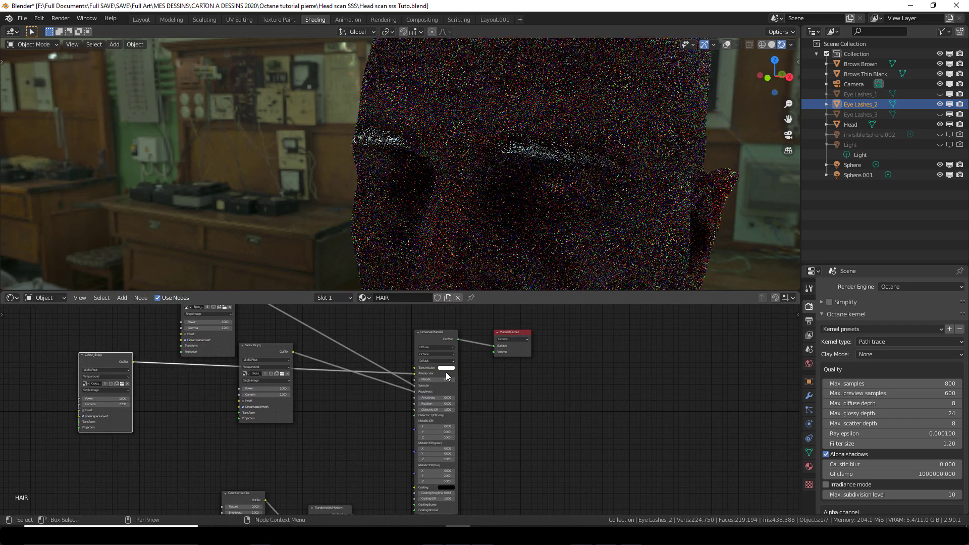
pyautogui.click(446, 368)
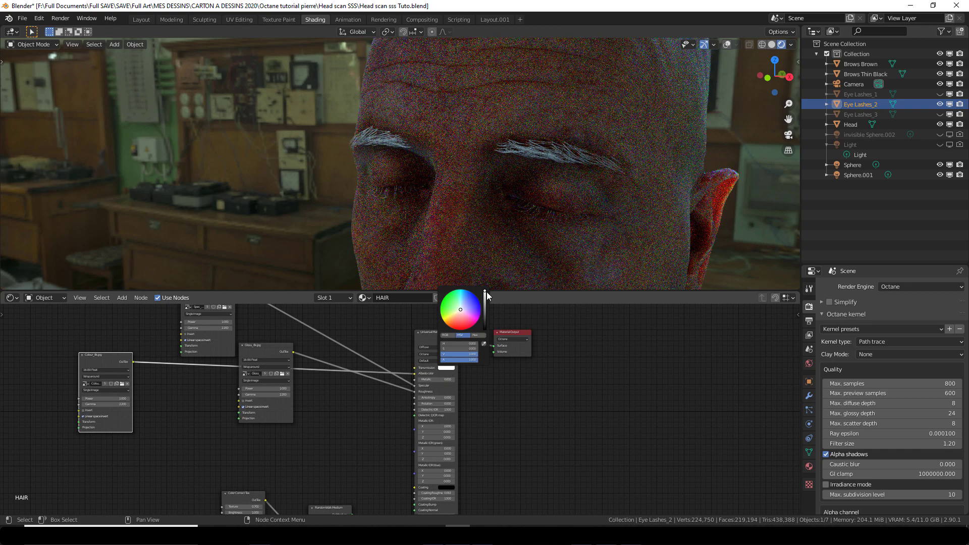
pyautogui.moveTo(485, 293); pyautogui.dragTo(485, 329)
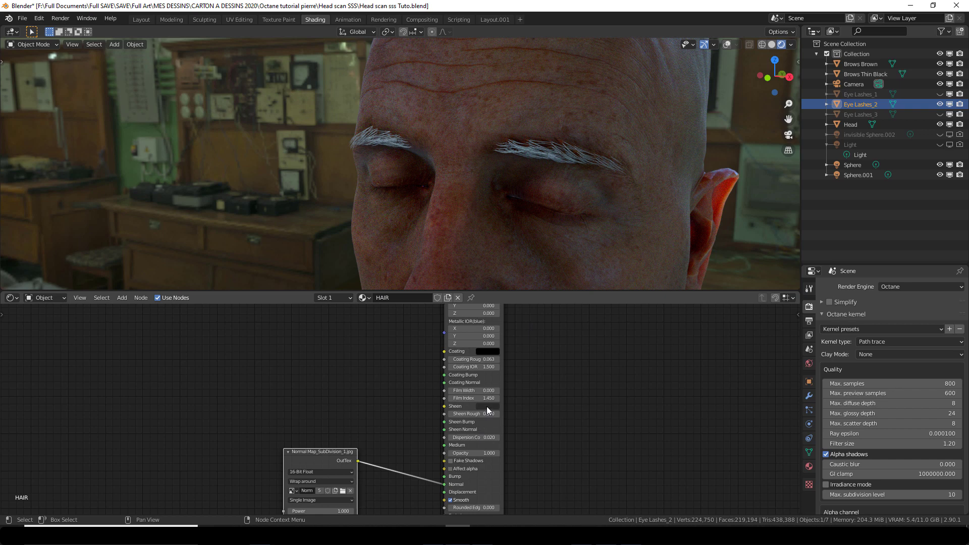
pyautogui.click(487, 407)
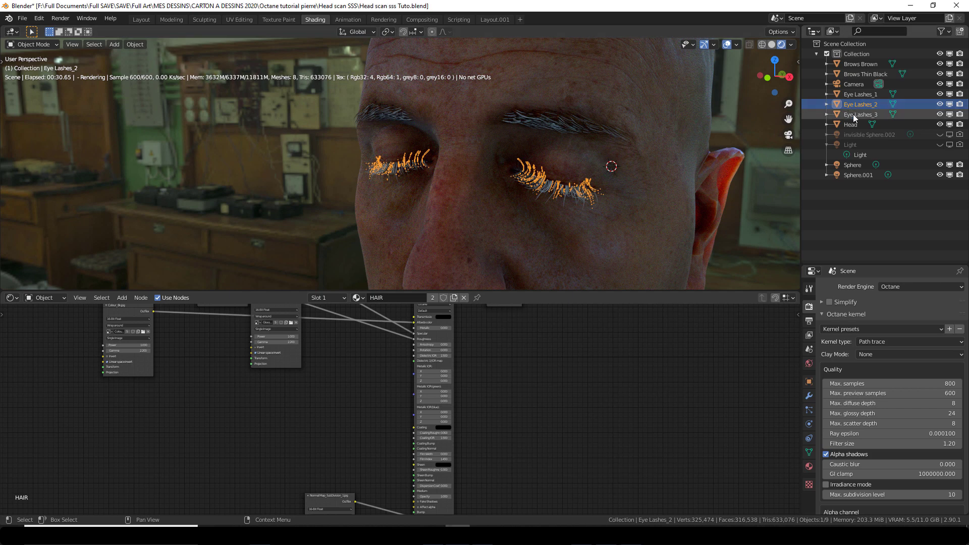
# Step: Link the HAIR material from Eye Lashes_2 to the other eyelashes and Brows Brown
pyautogui.click(853, 114)
pyautogui.keyDown('ctrl'); pyautogui.click(858, 94); pyautogui.keyUp('ctrl')
pyautogui.keyDown('ctrl'); pyautogui.click(854, 74); pyautogui.keyUp('ctrl')
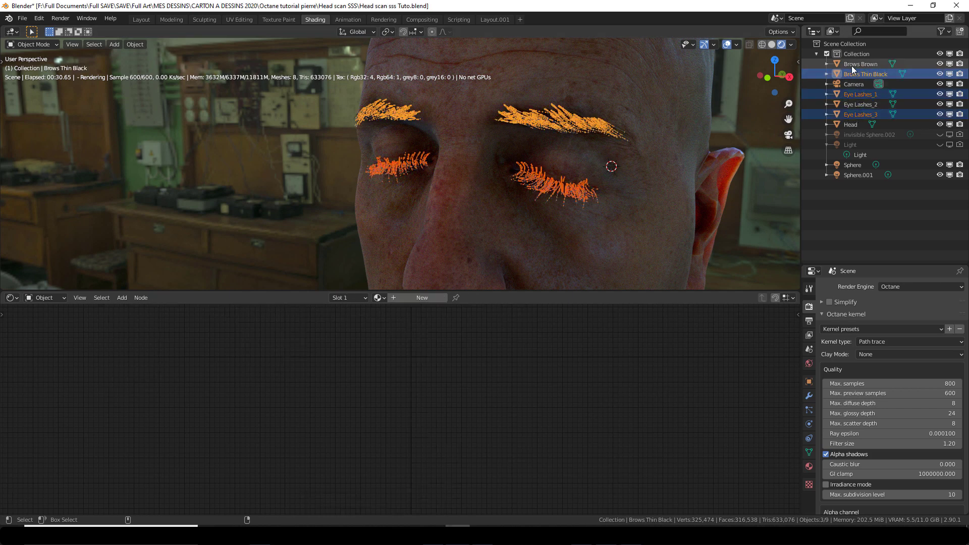
pyautogui.keyDown('ctrl'); pyautogui.click(854, 64); pyautogui.keyUp('ctrl')
pyautogui.keyDown('ctrl'); pyautogui.click(859, 105); pyautogui.keyUp('ctrl')
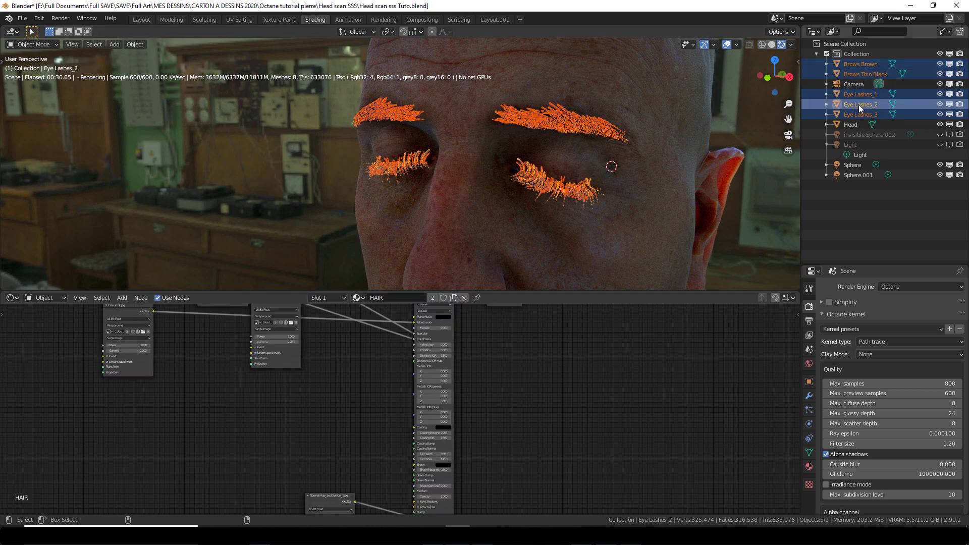
pyautogui.hotkey('ctrl', 'l')
pyautogui.click(555, 191)
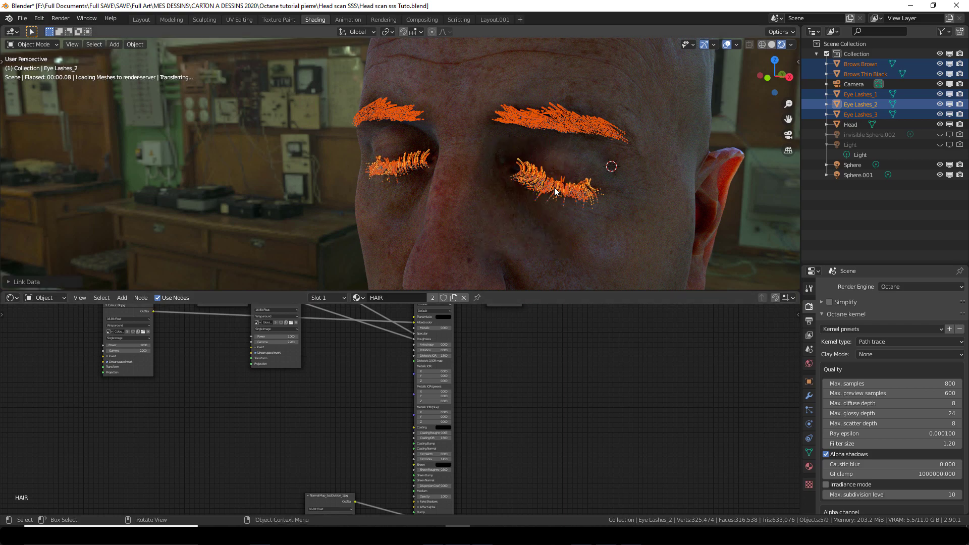
# Step: Hide the viewport overlays and turn on the head's Subdivision modifier in the viewport
pyautogui.moveTo(596, 209); pyautogui.dragTo(592, 217, button='middle')
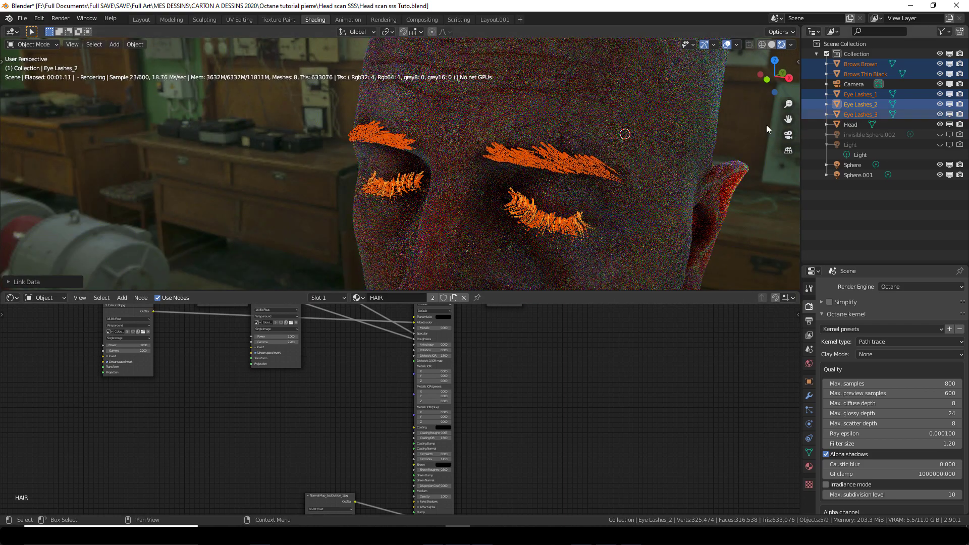
pyautogui.click(727, 45)
pyautogui.keyDown('alt'); pyautogui.moveTo(612, 208); pyautogui.dragTo(644, 201, button='middle'); pyautogui.keyUp('alt')
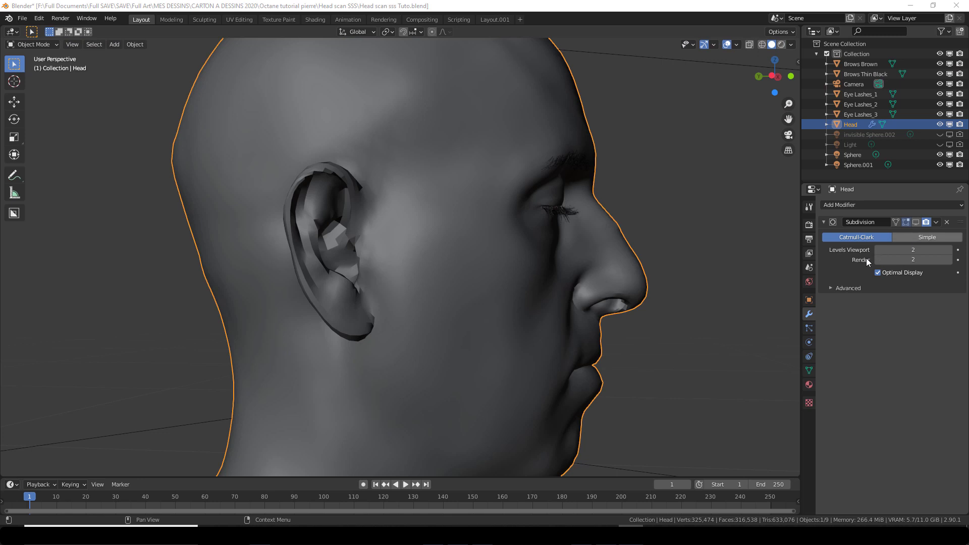
pyautogui.click(916, 222)
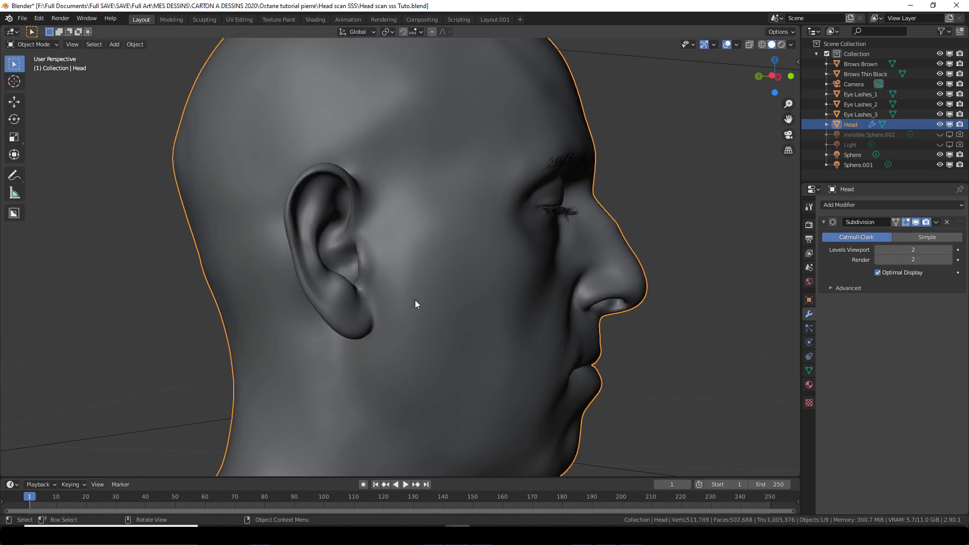
pyautogui.moveTo(428, 308); pyautogui.dragTo(354, 326, button='middle')
# Step: Render the final image of the smoothed, skin-shaded head with F12
pyautogui.press('F12')
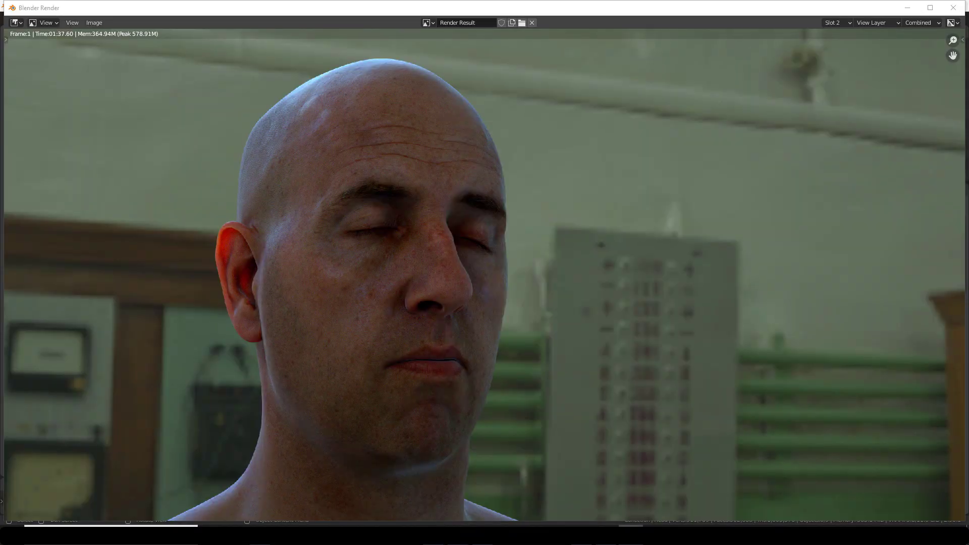